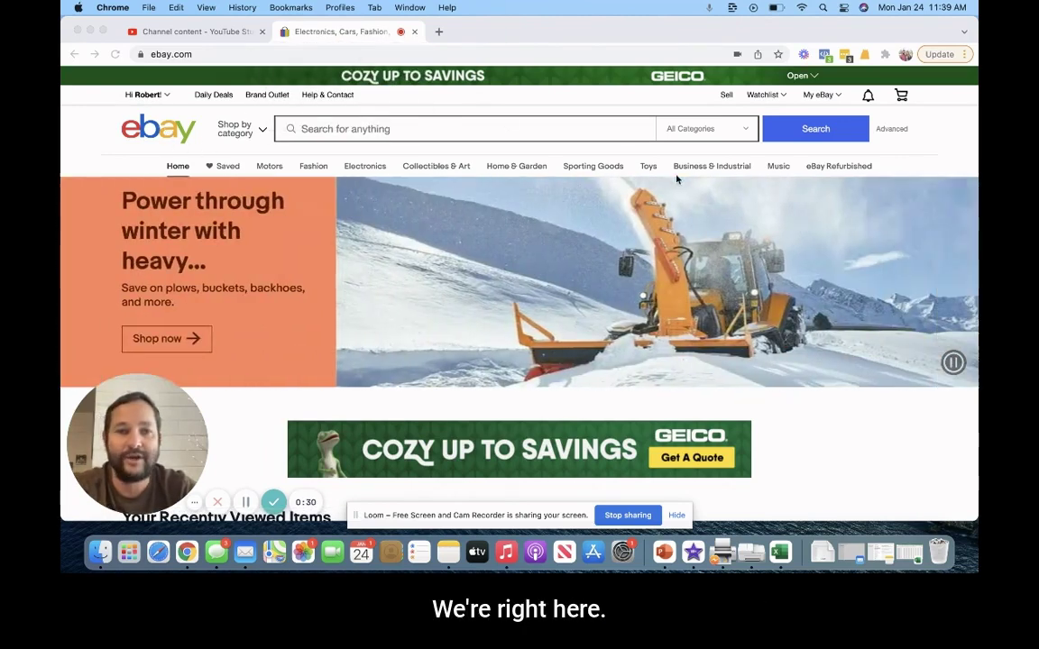
Step: Bring the eBay browser window into focus
click(822, 96)
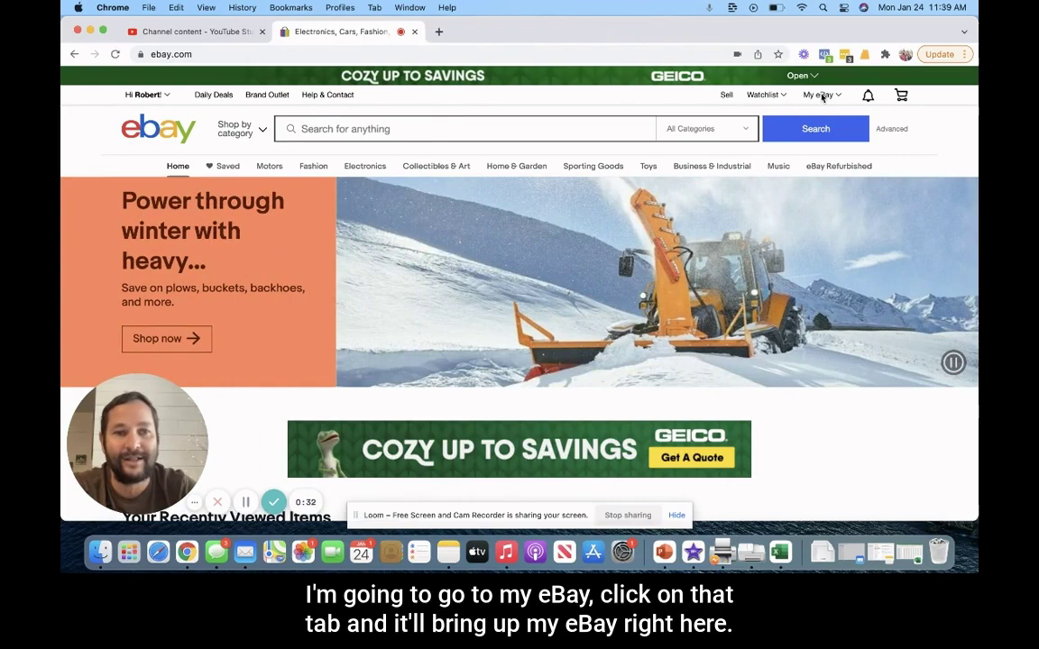
Step: Generate a Last year sales report (Jan 1 – Dec 31, 2021) compared with the prior year
click(821, 95)
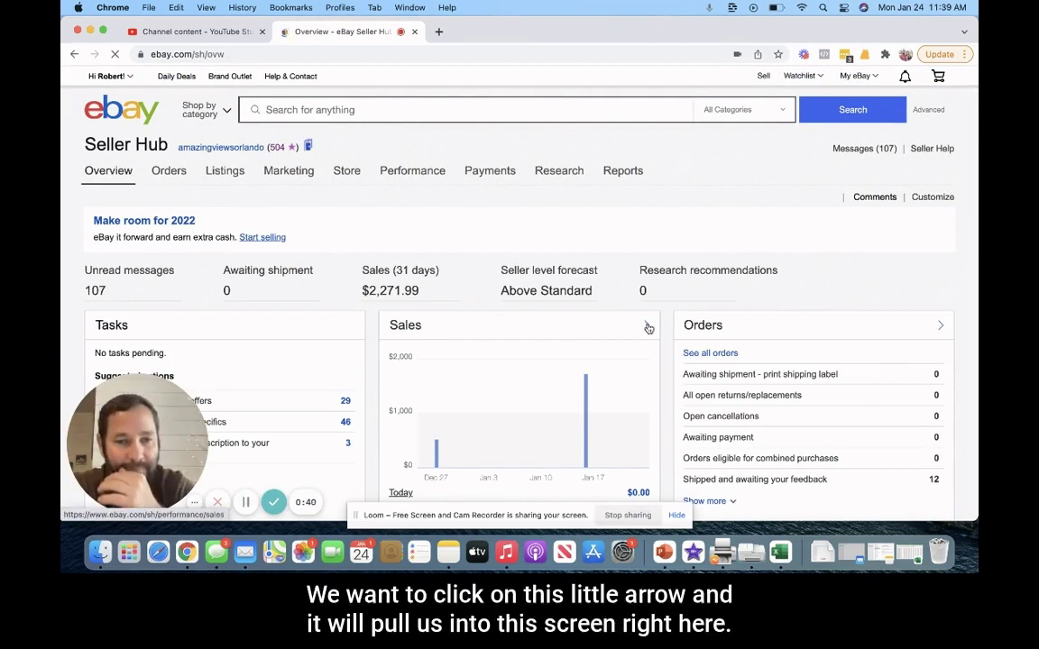
click(647, 328)
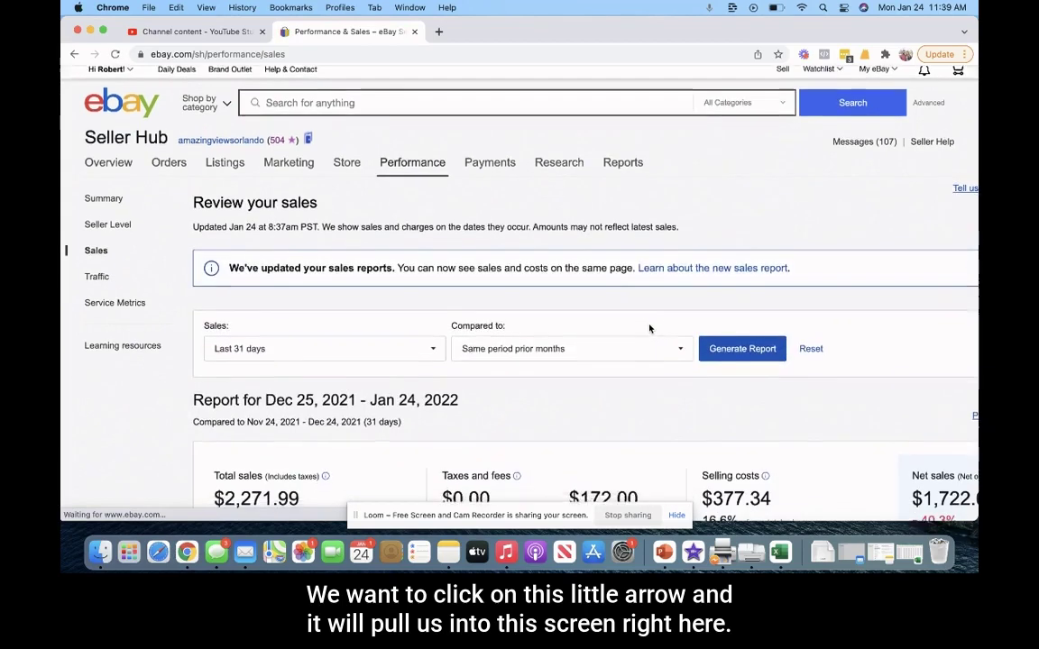
scroll(649, 329, down, 1)
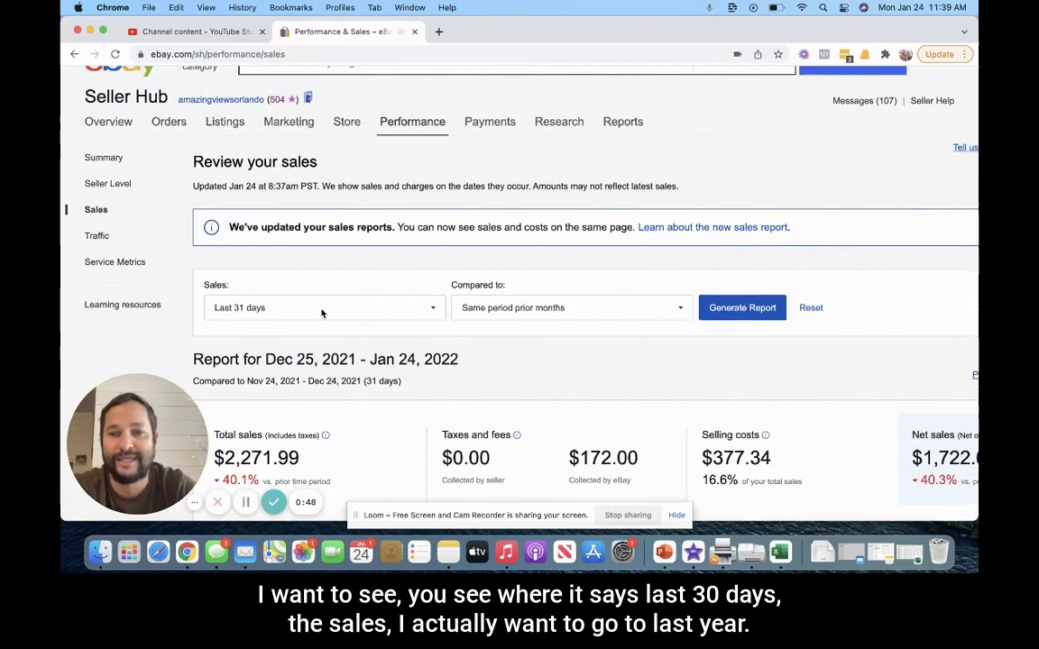
click(433, 310)
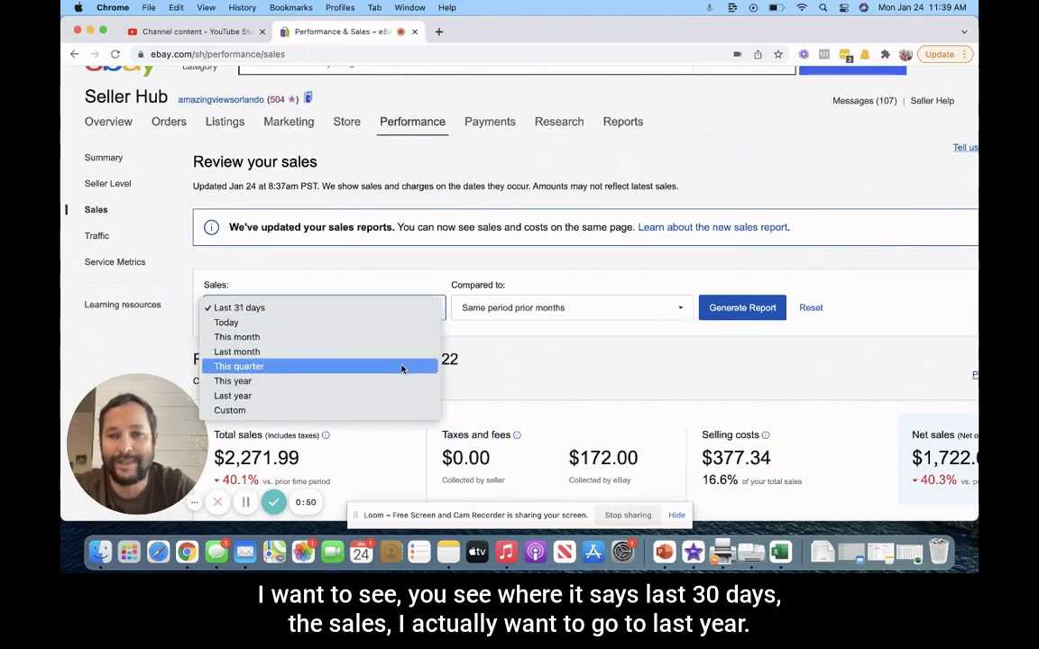
click(397, 395)
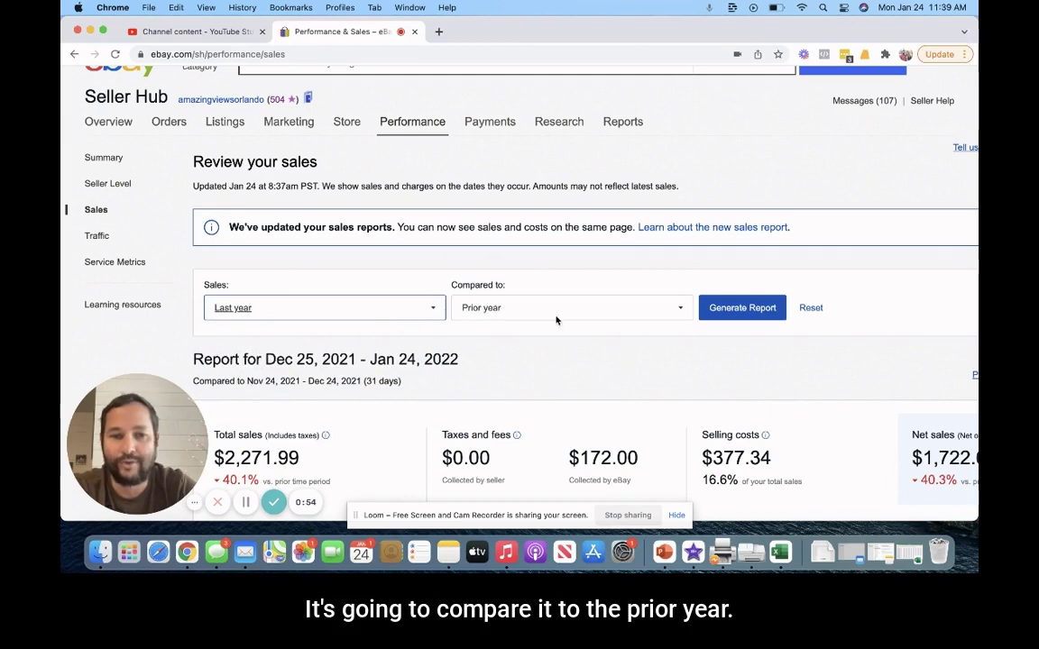
click(722, 309)
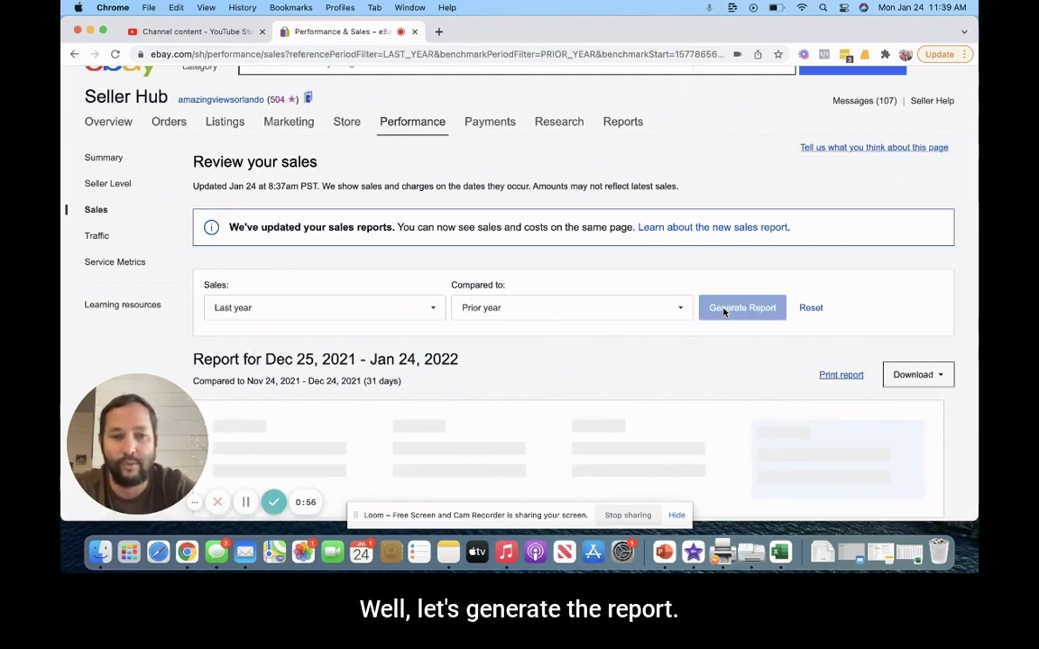
scroll(723, 312, down, 2)
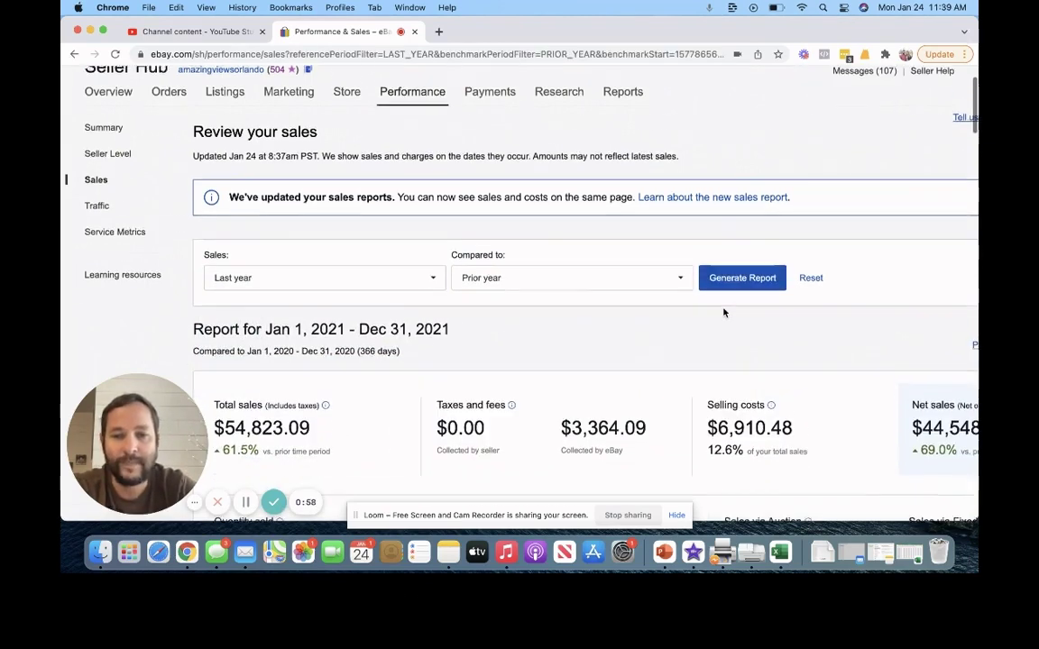
scroll(723, 313, down, 3)
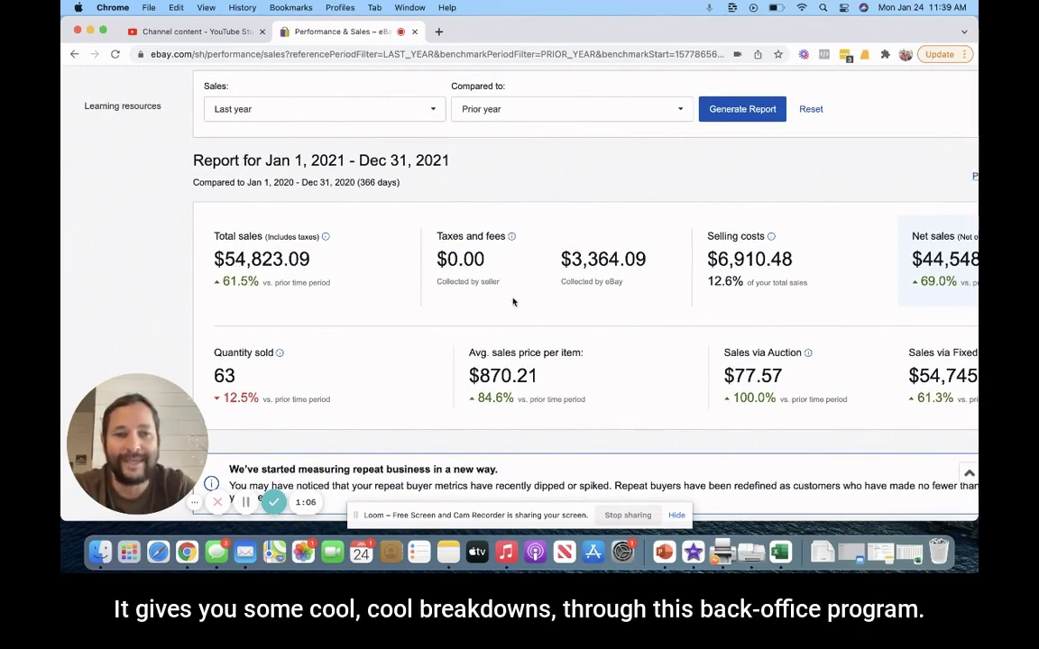
scroll(548, 302, right, 2)
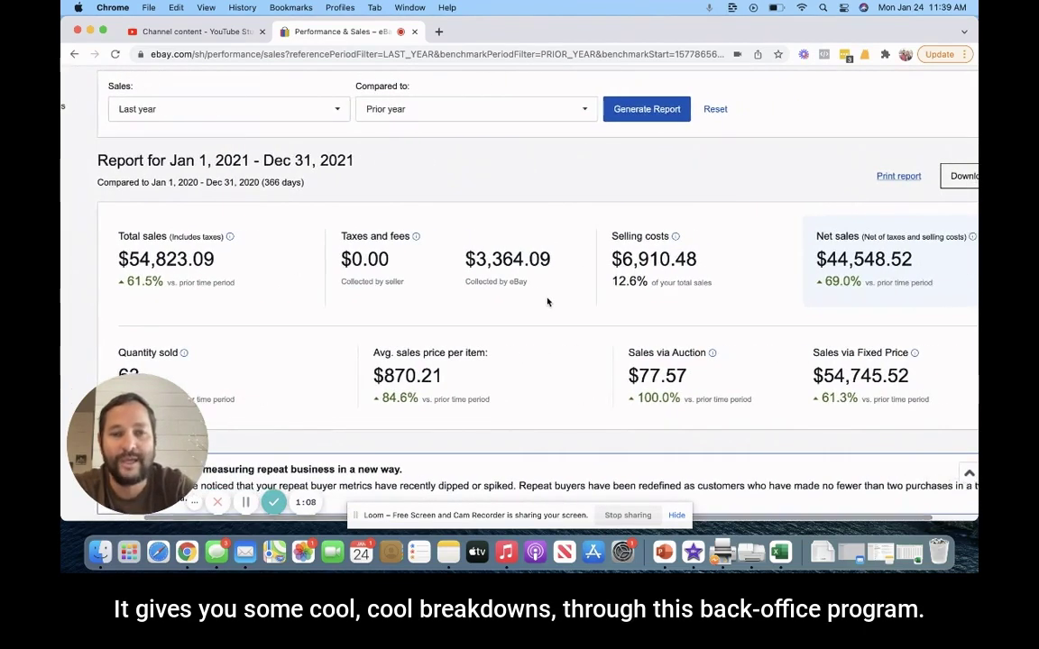
scroll(547, 303, down, 2)
scroll(548, 302, down, 1)
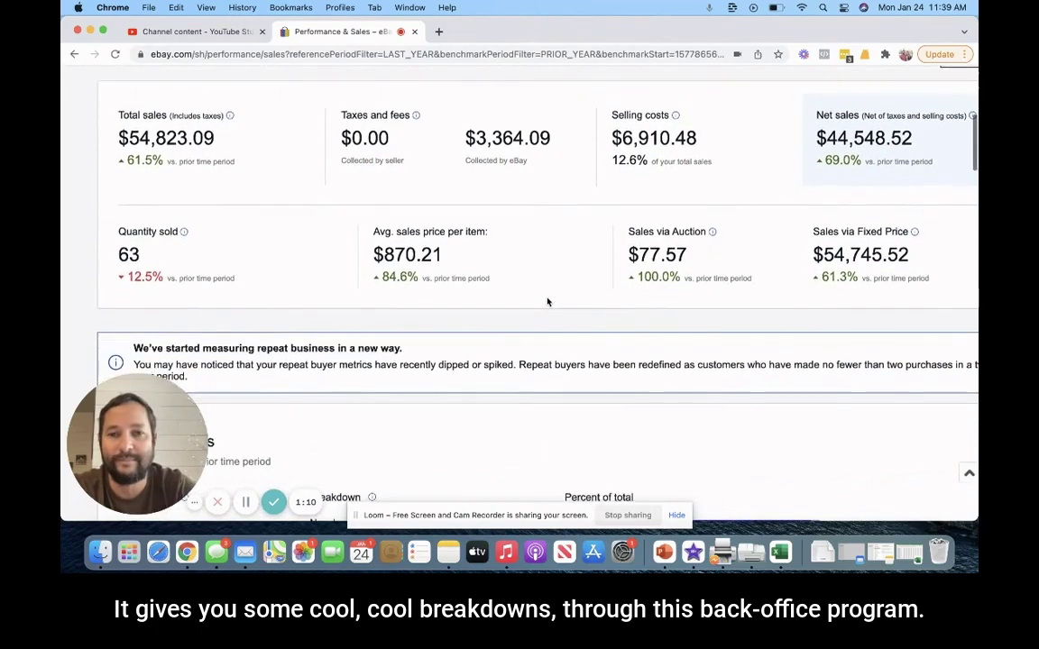
scroll(547, 302, down, 6)
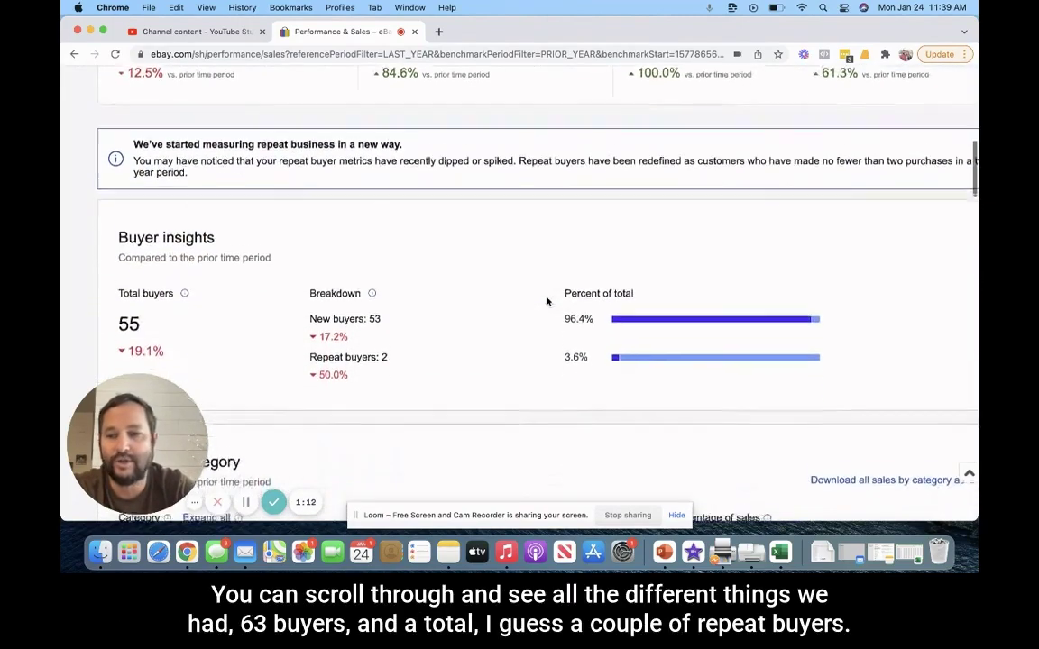
scroll(548, 303, up, 5)
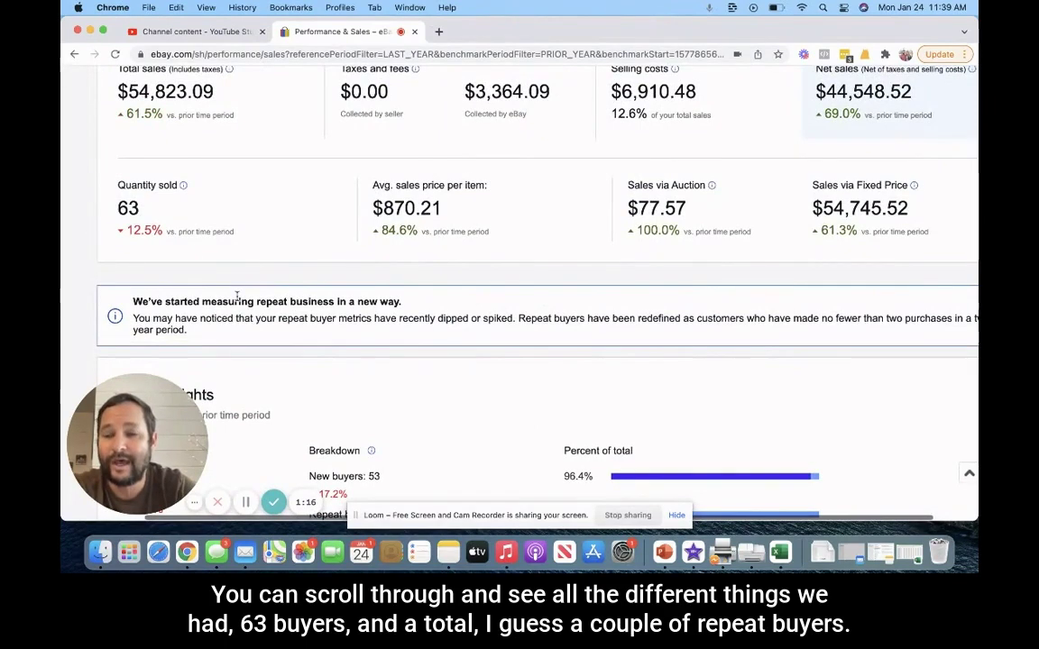
scroll(236, 297, down, 3)
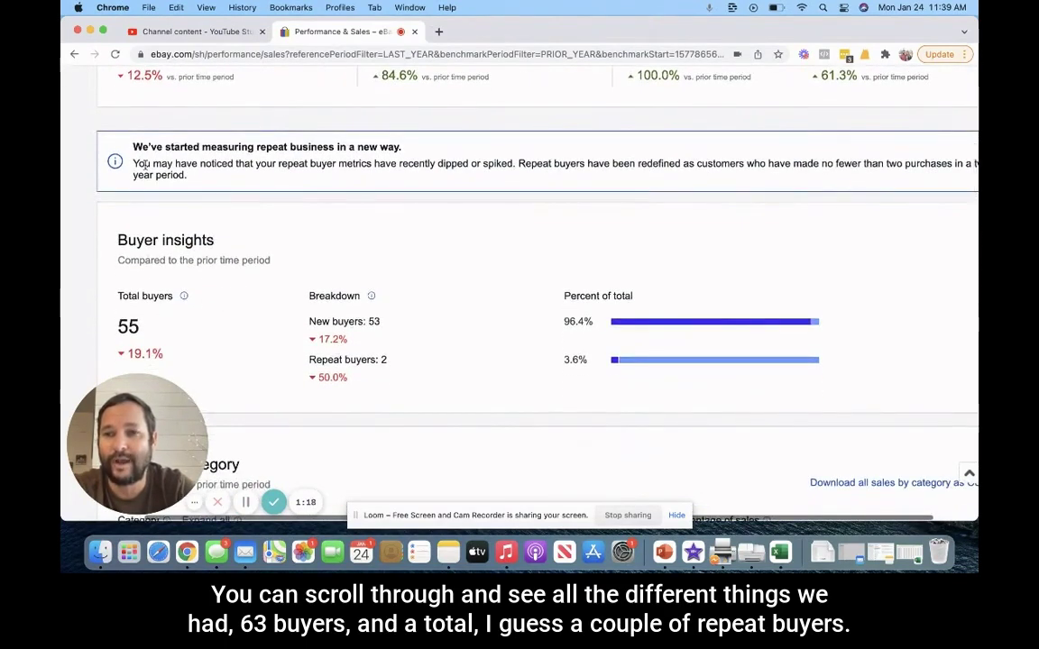
scroll(144, 165, up, 2)
scroll(117, 217, down, 3)
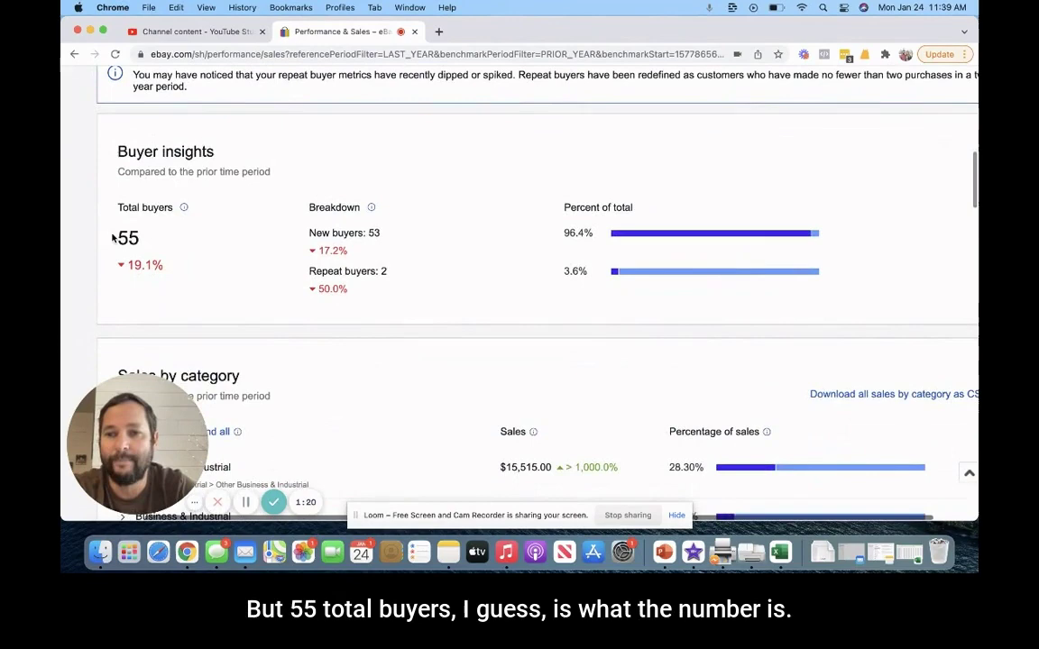
scroll(369, 289, down, 4)
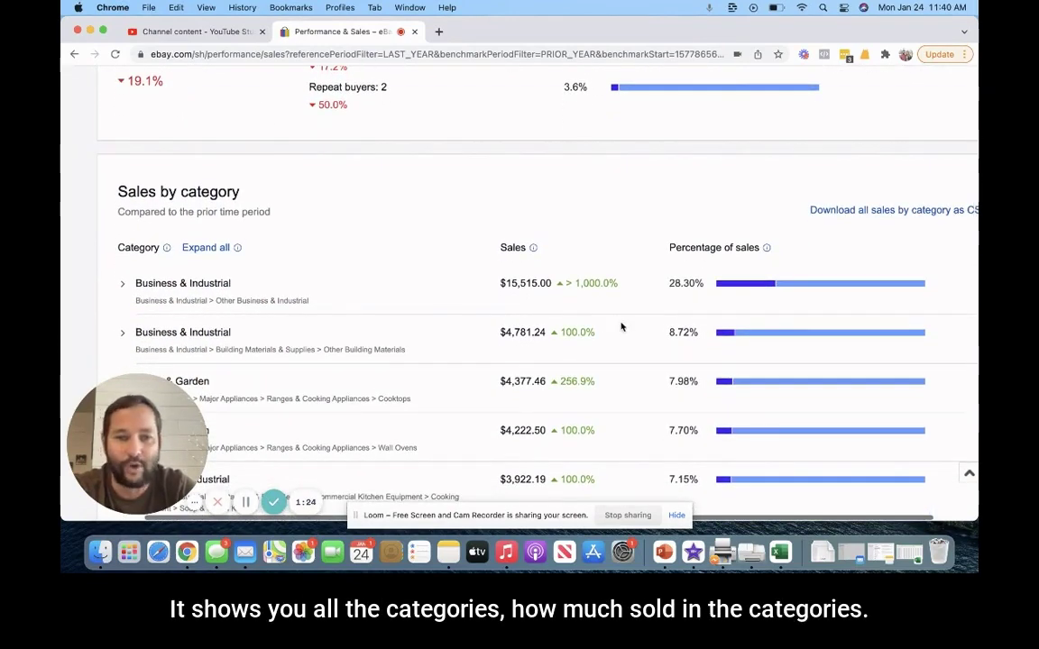
scroll(507, 420, down, 5)
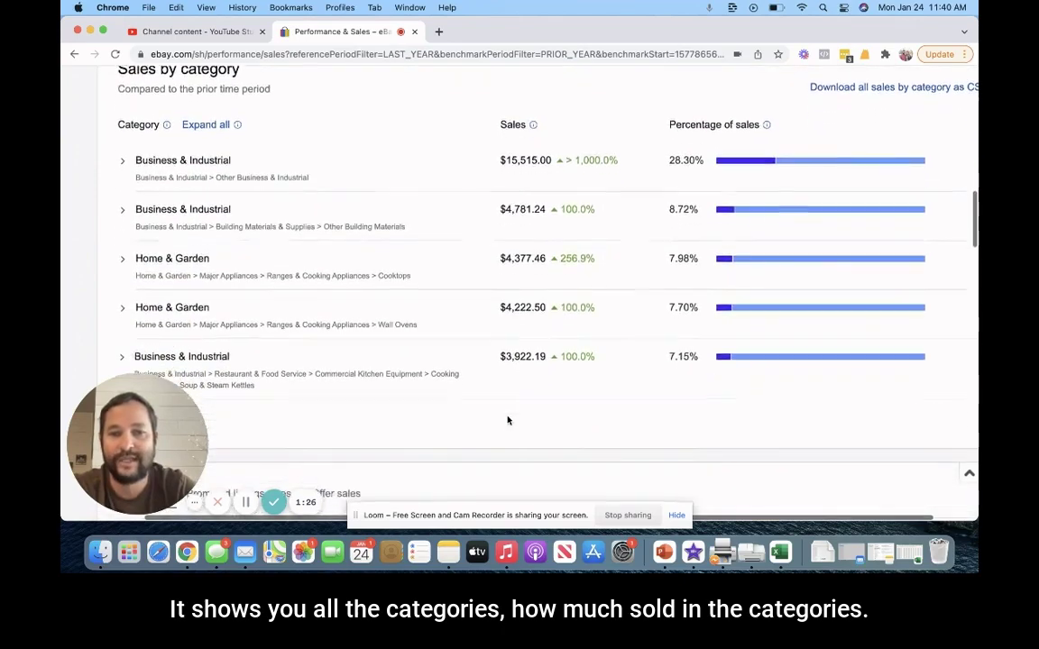
scroll(507, 420, up, 15)
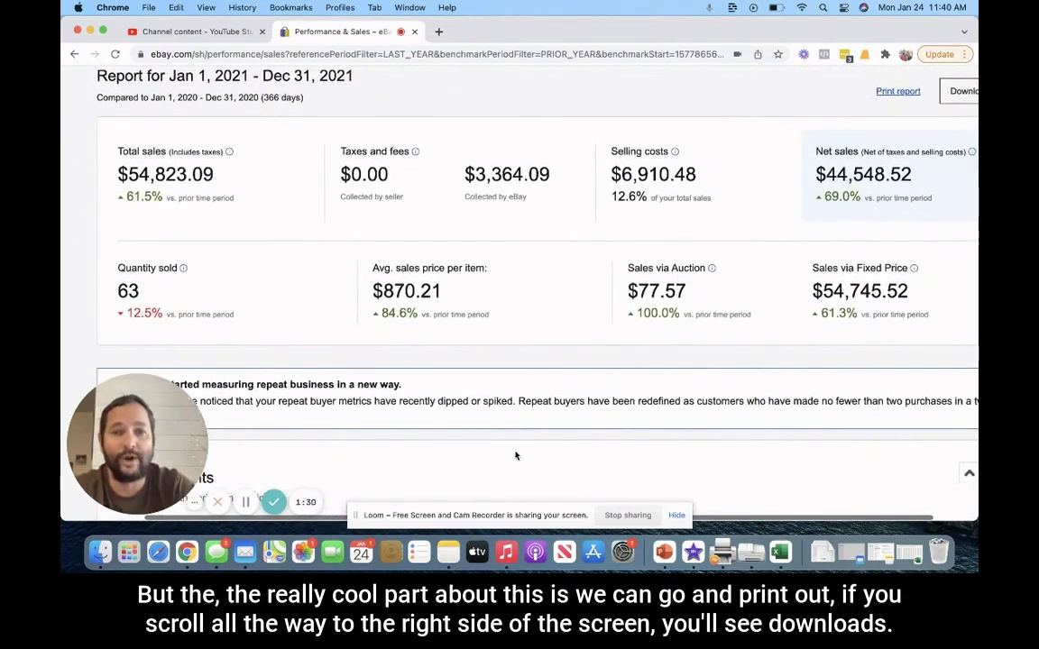
scroll(523, 267, left, 1)
scroll(523, 267, up, 7)
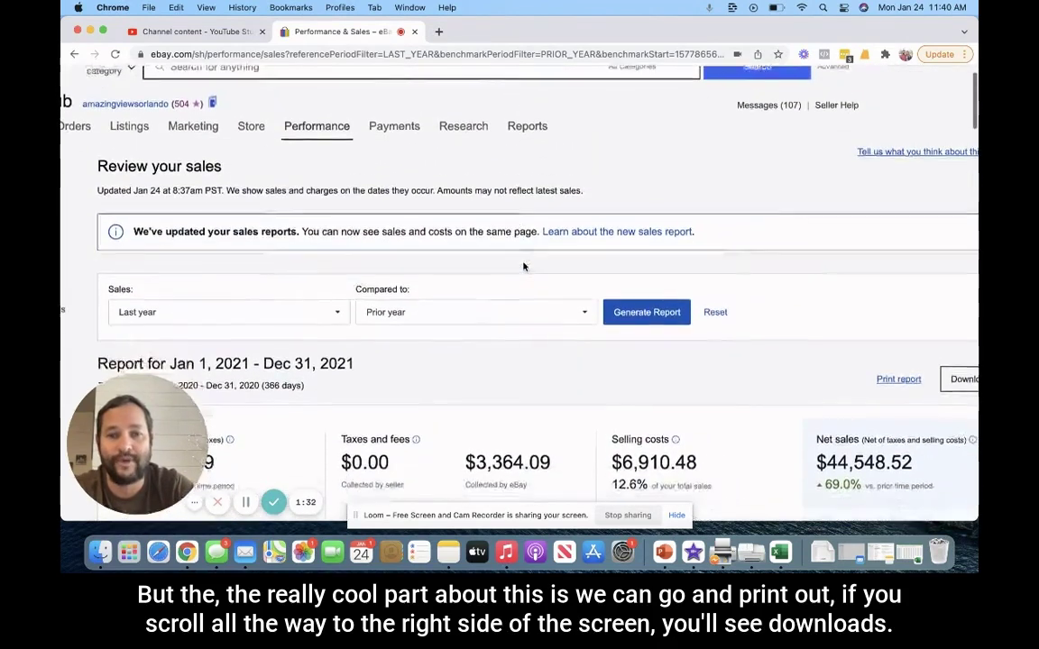
Step: Download the Listings sales report as a CSV and open it in Excel
scroll(522, 267, right, 2)
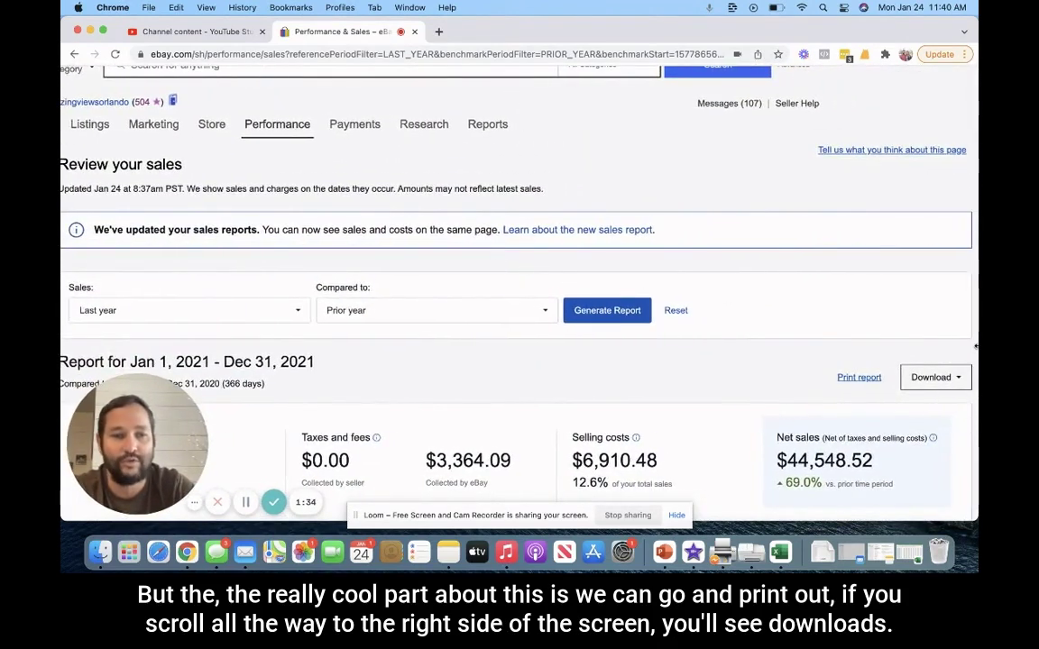
click(934, 381)
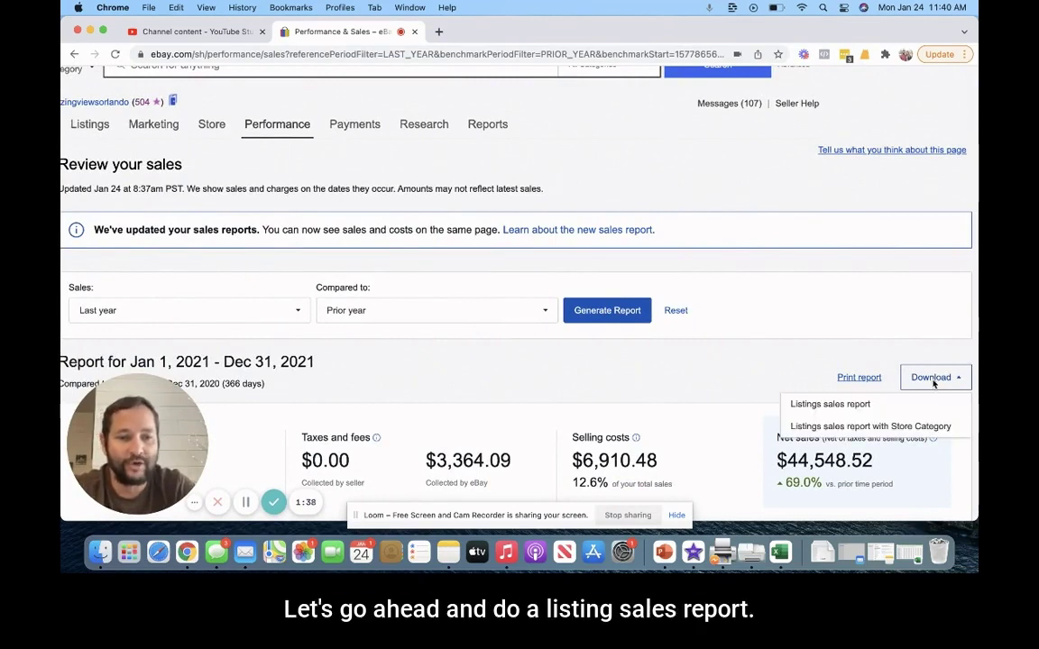
click(845, 406)
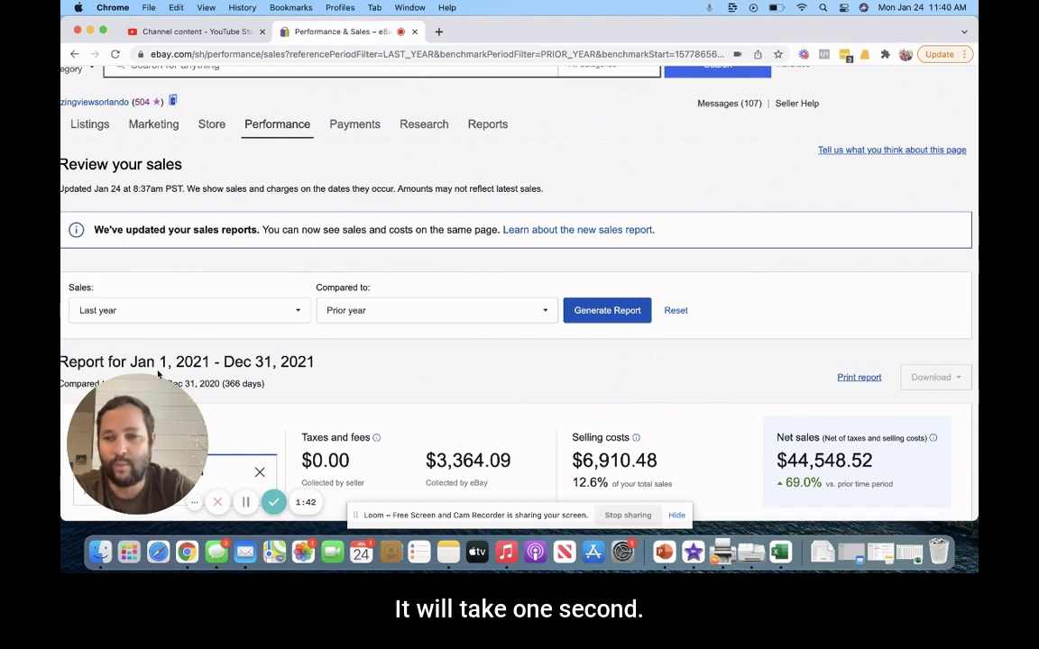
drag(144, 382, 145, 334)
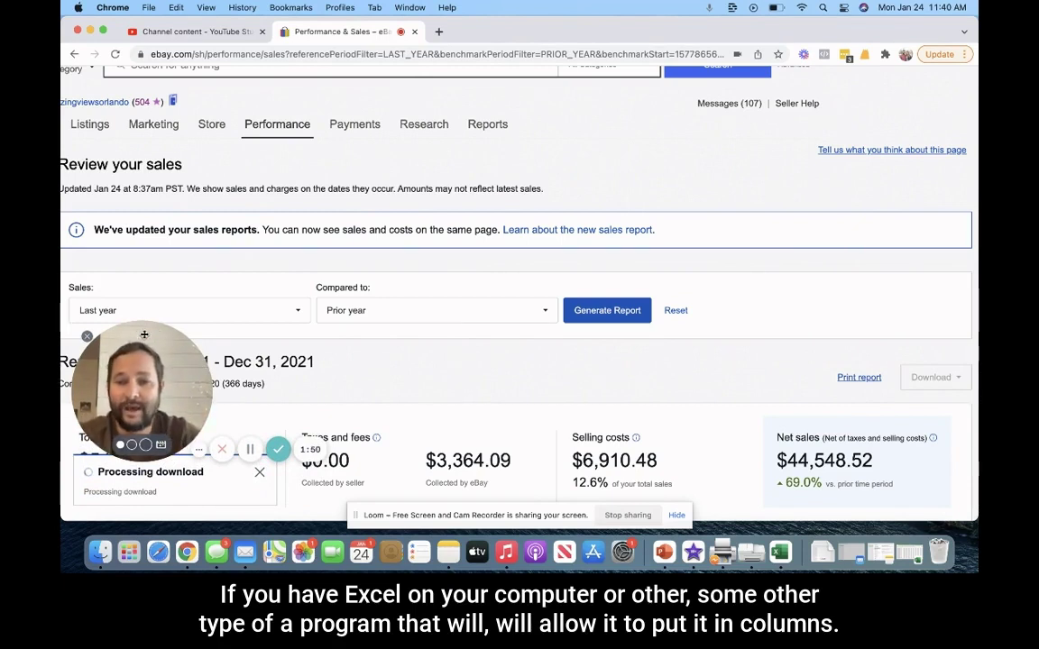
drag(144, 334, 144, 300)
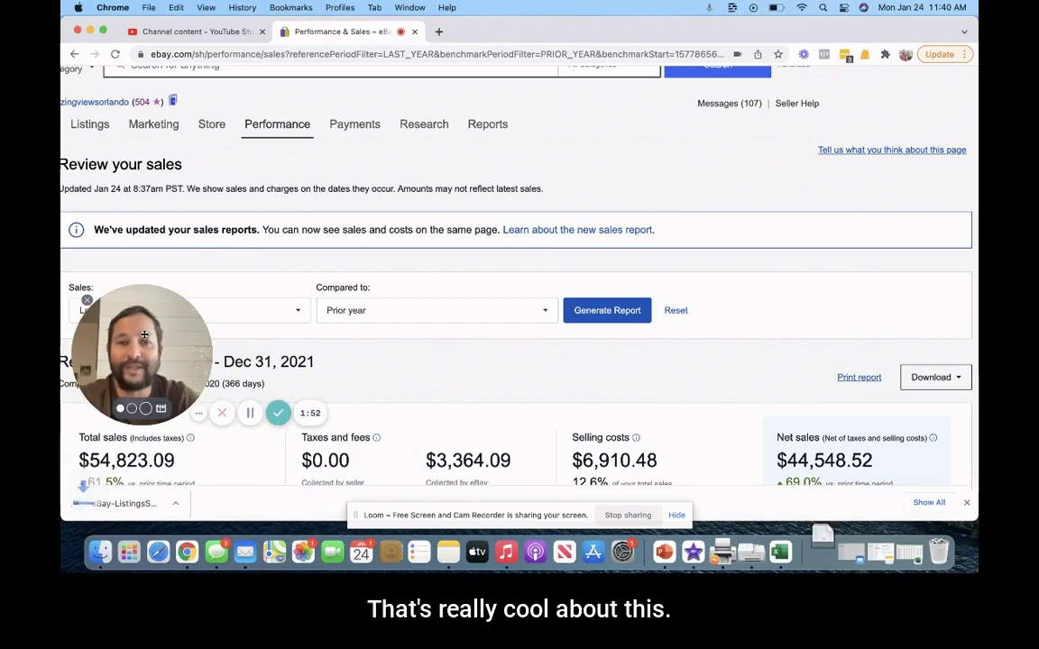
click(117, 503)
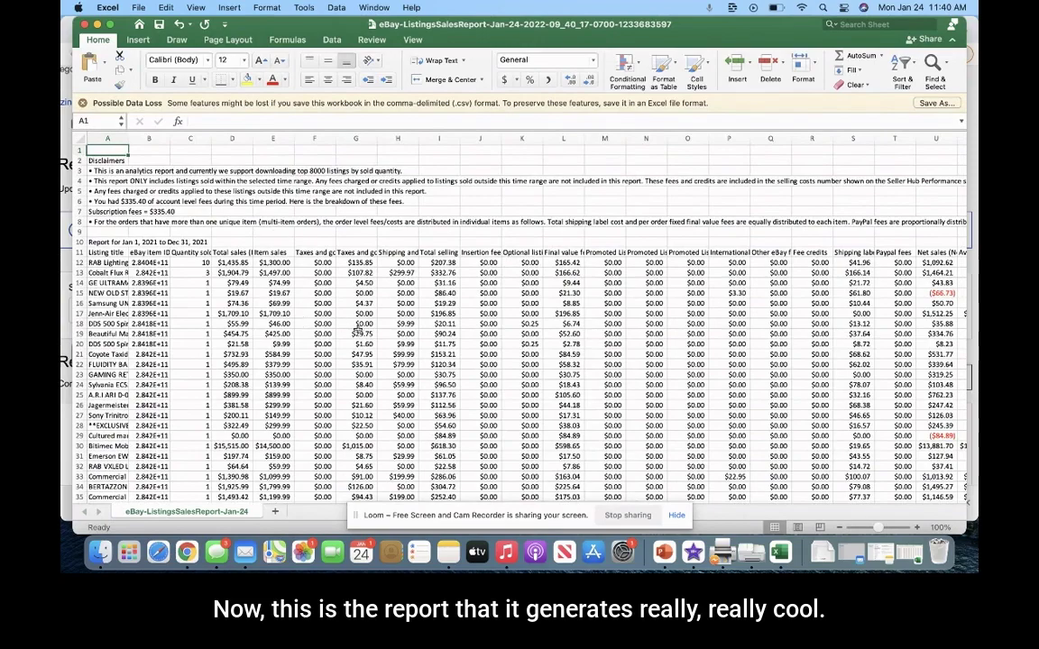
Step: Widen column A so the full listing titles are visible
scroll(359, 329, down, 3)
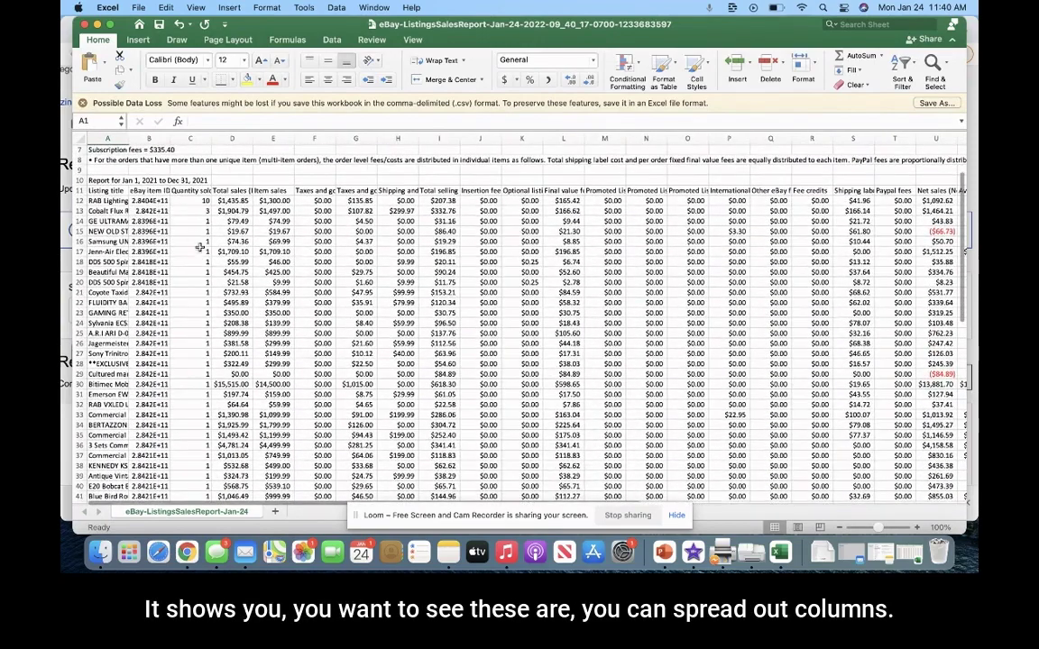
scroll(200, 247, up, 3)
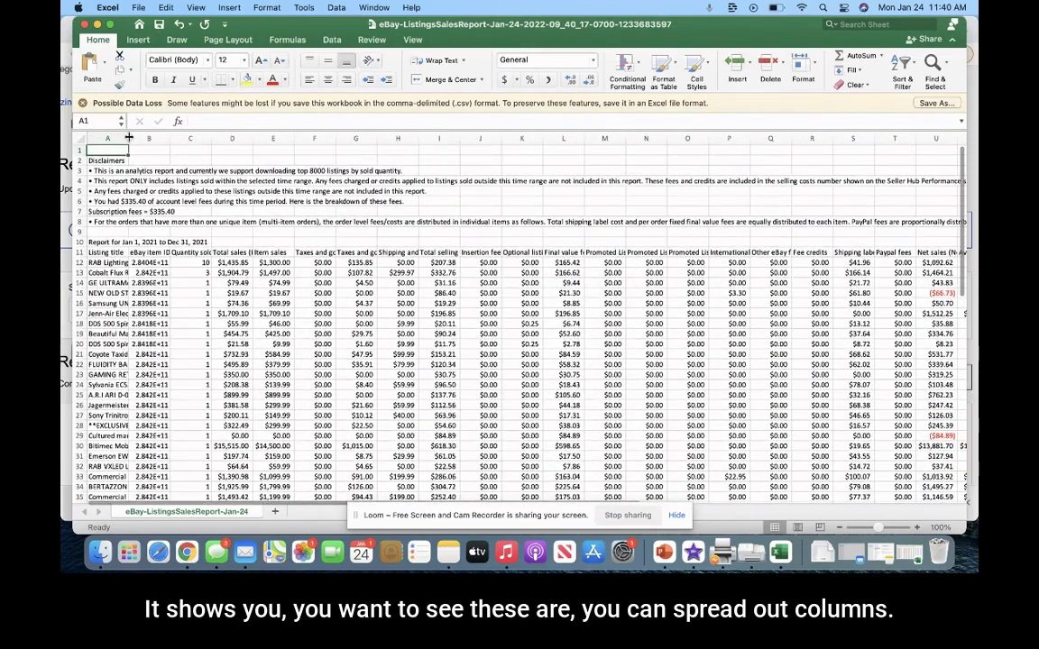
drag(129, 138, 214, 137)
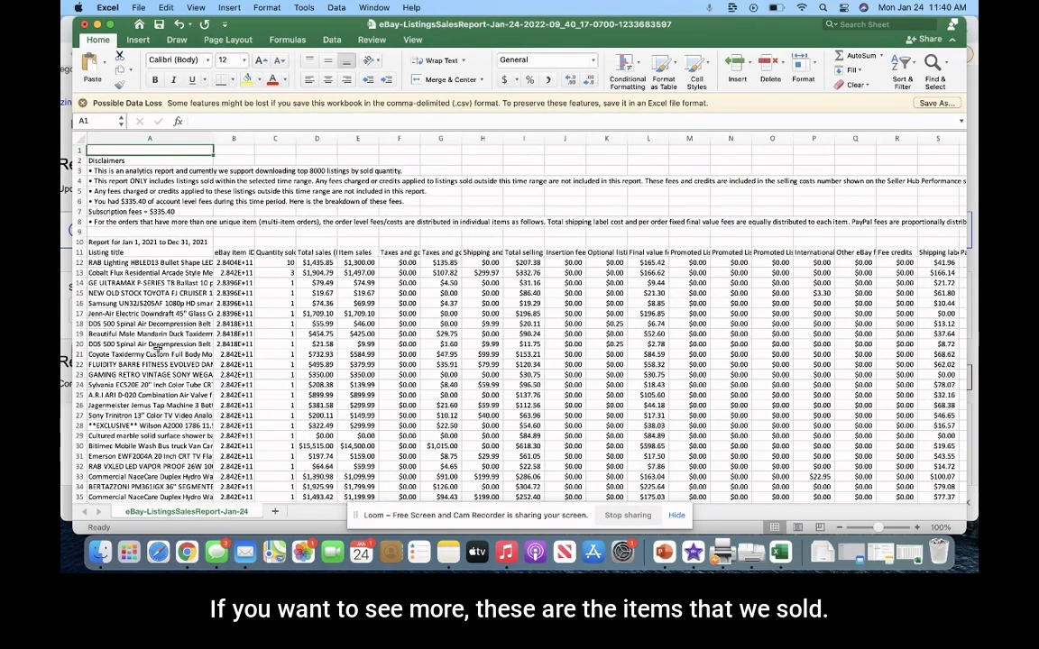
scroll(157, 349, down, 2)
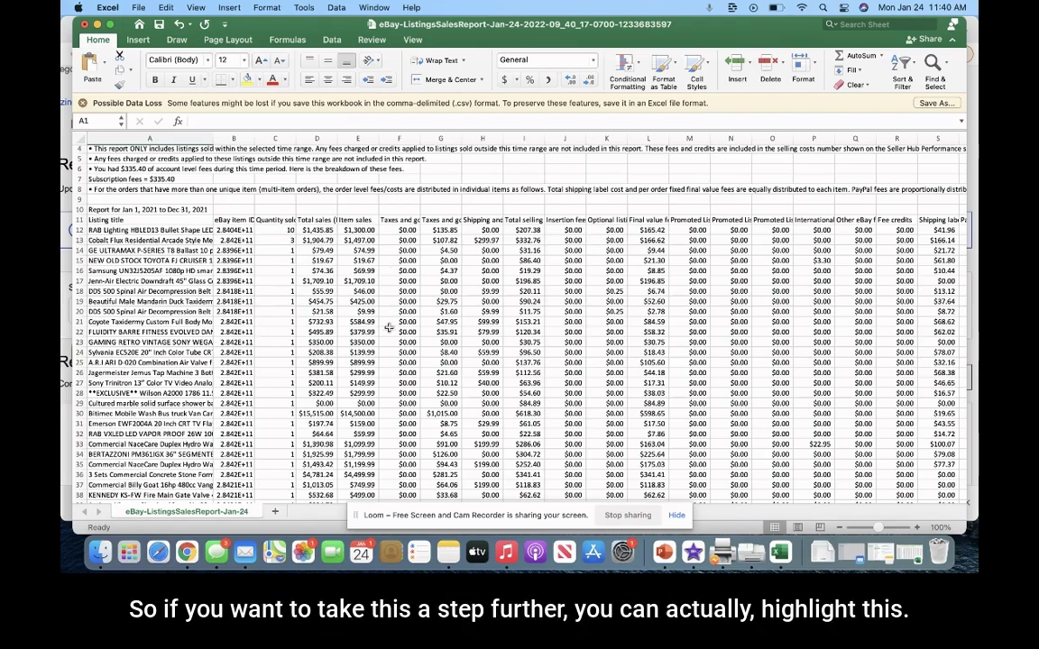
scroll(389, 328, down, 4)
scroll(389, 327, right, 1)
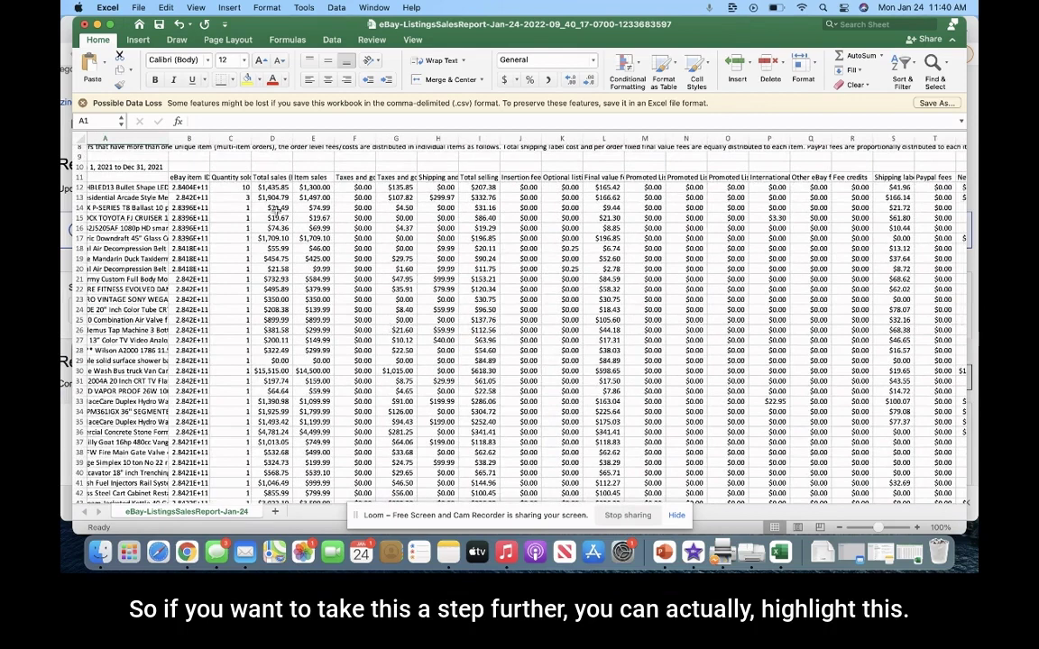
Step: AutoSum the sales amounts D12:D34, giving a total of $54,862.43
click(256, 185)
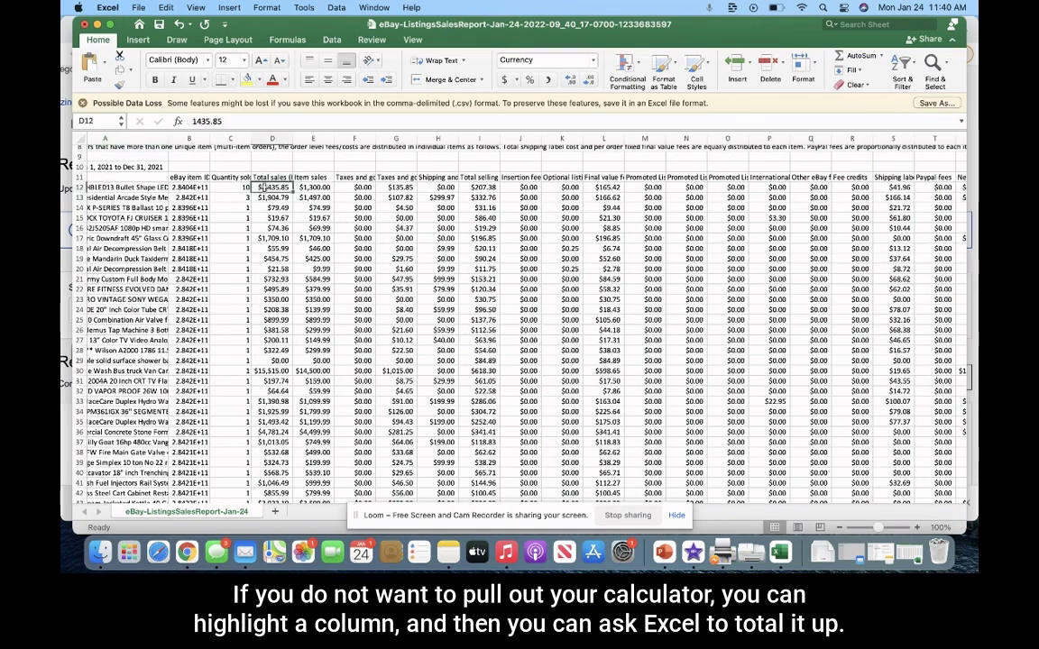
drag(268, 187, 285, 487)
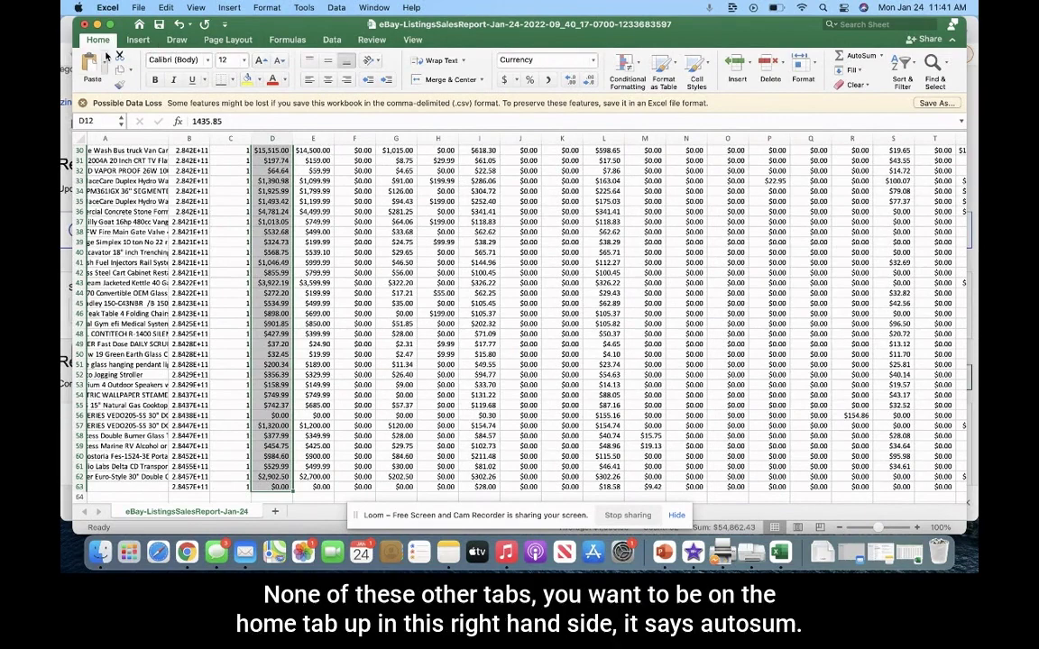
click(856, 59)
scroll(410, 305, down, 5)
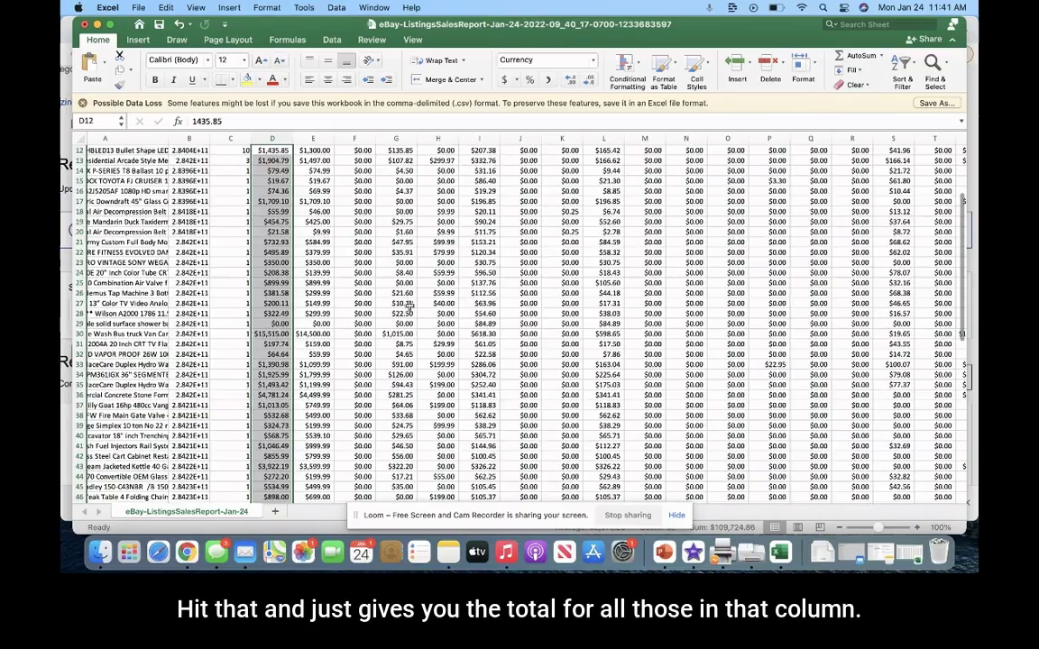
scroll(410, 305, down, 1)
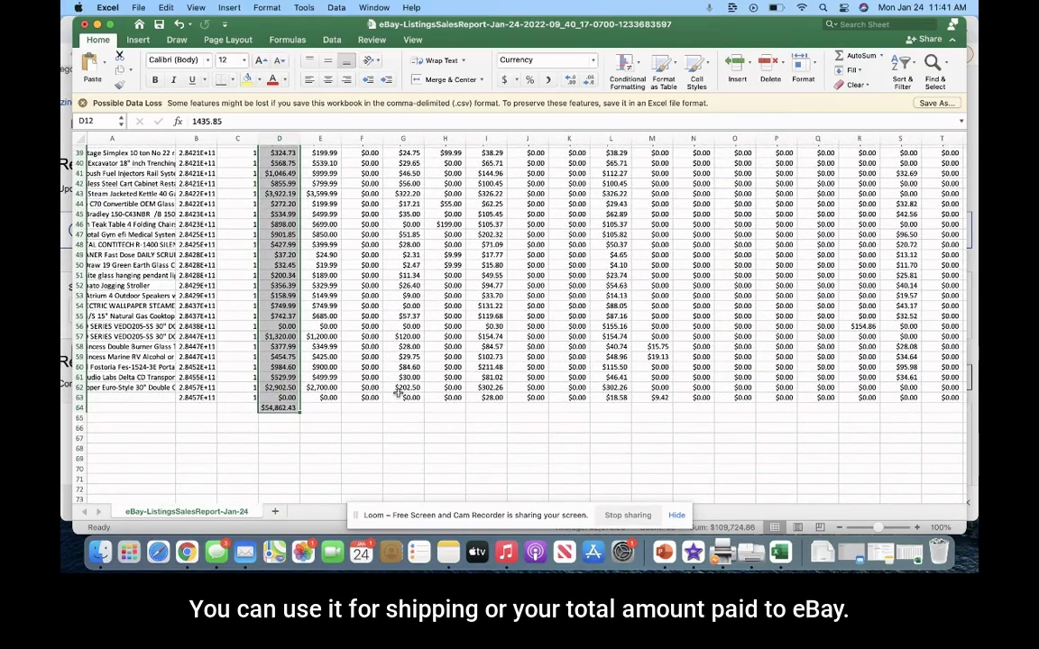
scroll(398, 393, up, 10)
scroll(398, 393, right, 2)
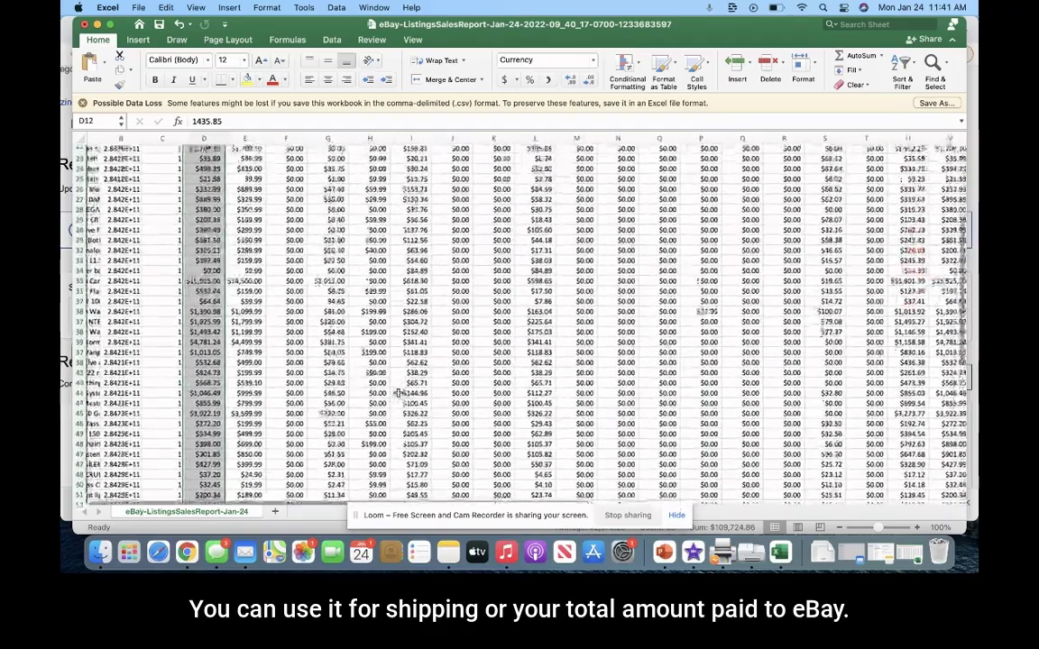
scroll(398, 393, up, 3)
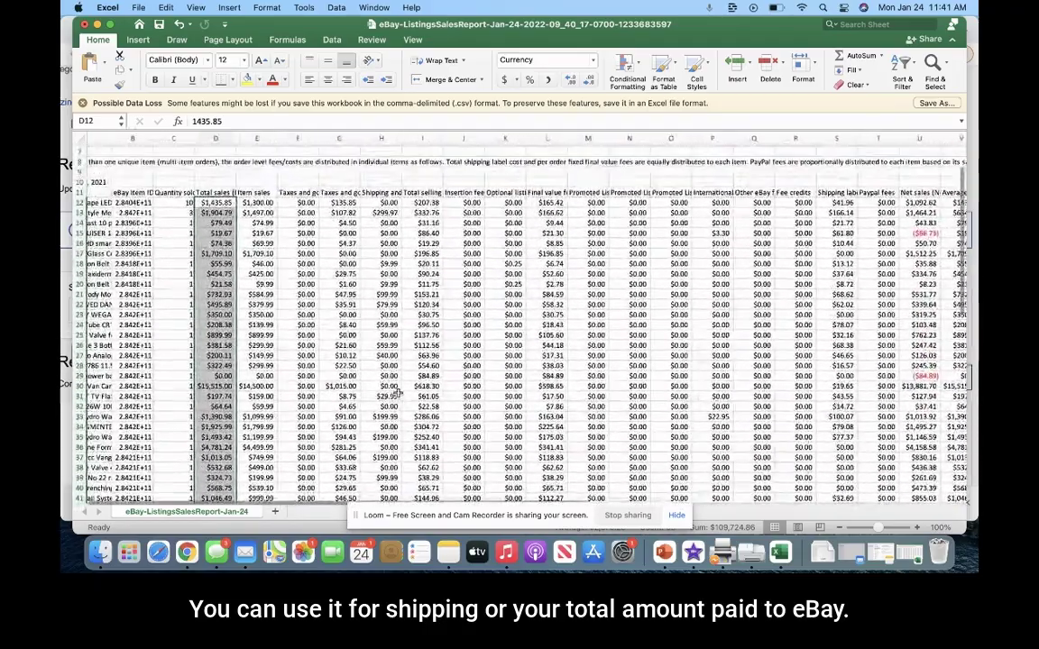
Step: AutoSum the final value fees in column L from L12 down, giving $4,978.91
click(542, 203)
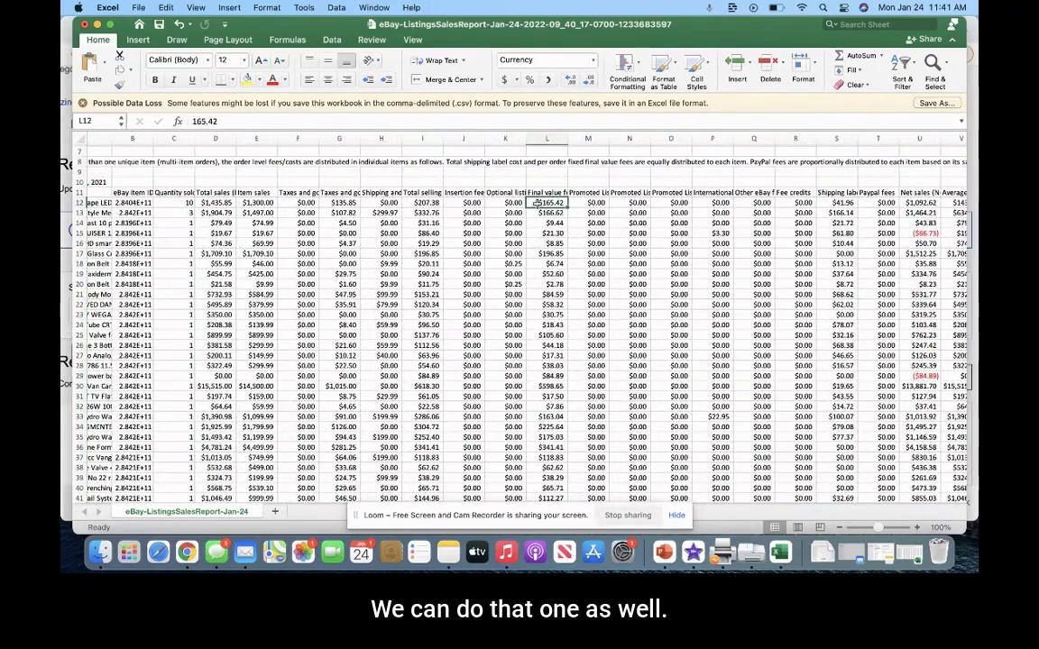
drag(538, 203, 561, 528)
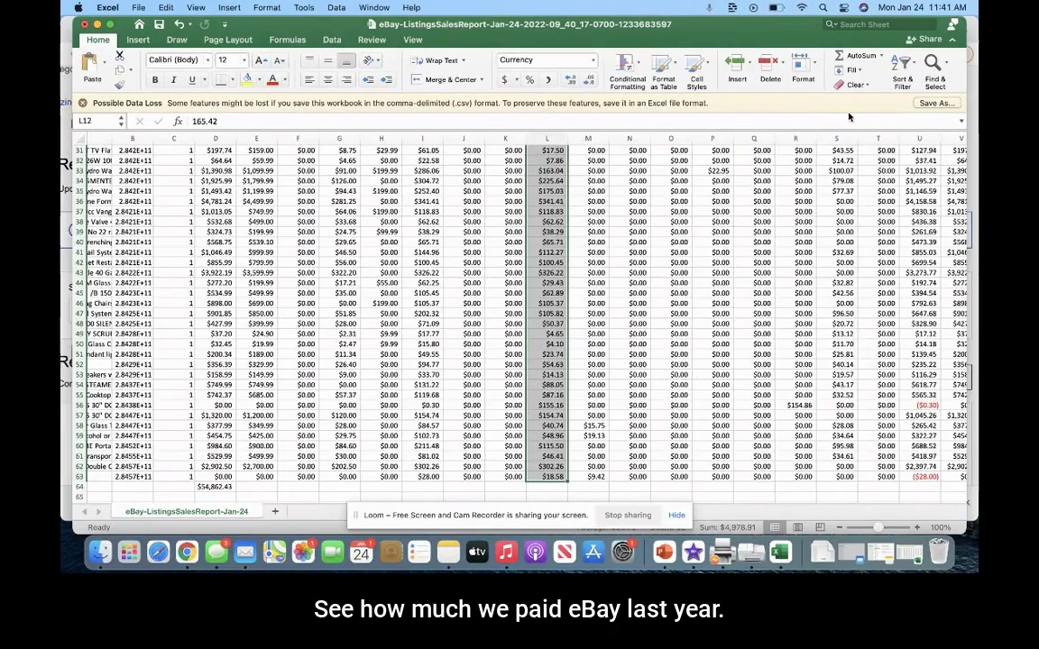
click(857, 56)
scroll(546, 361, up, 3)
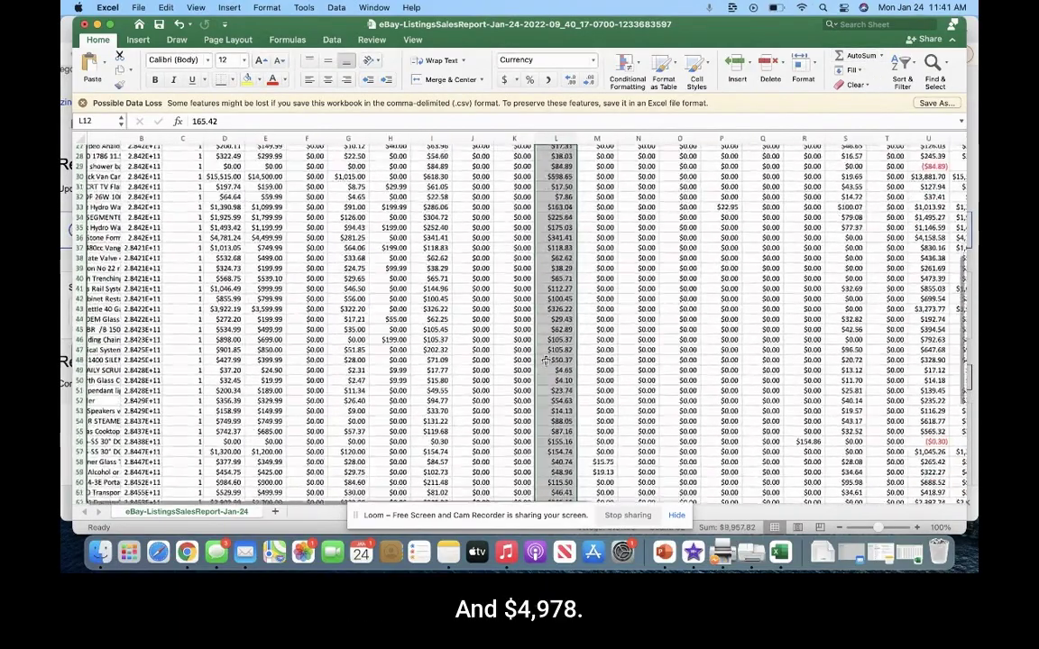
scroll(545, 361, down, 4)
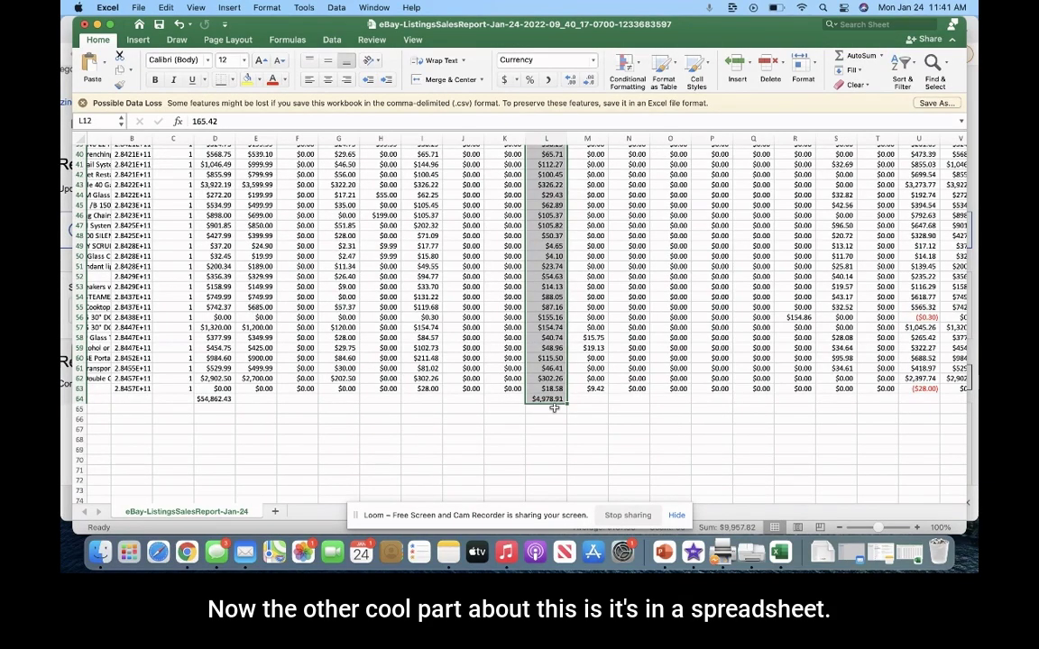
scroll(330, 324, up, 5)
scroll(330, 324, left, 1)
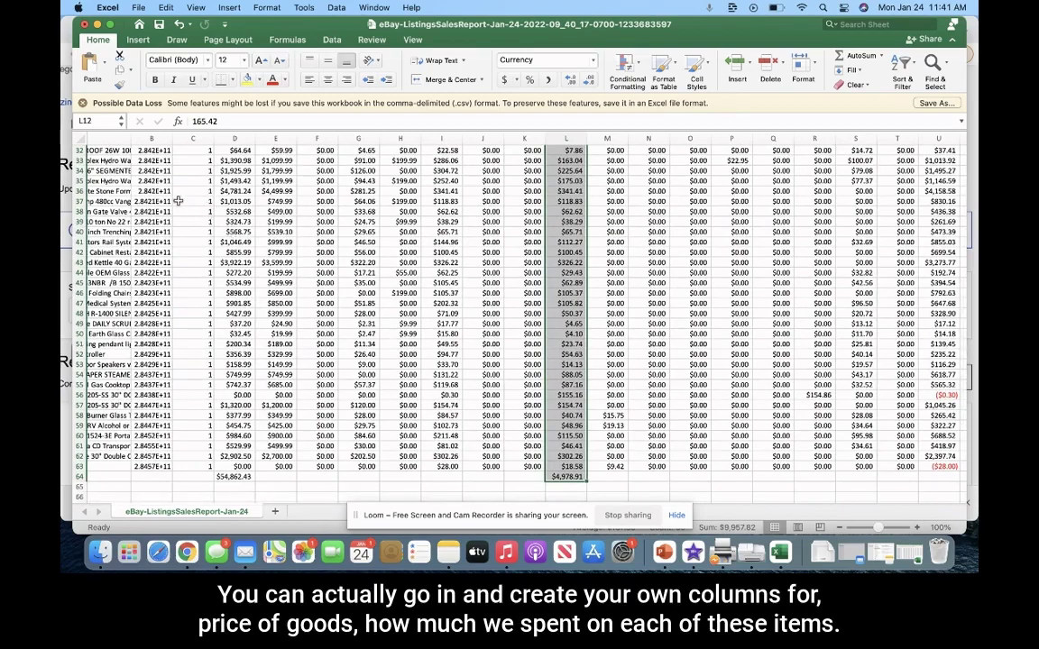
scroll(209, 220, up, 8)
scroll(210, 219, left, 2)
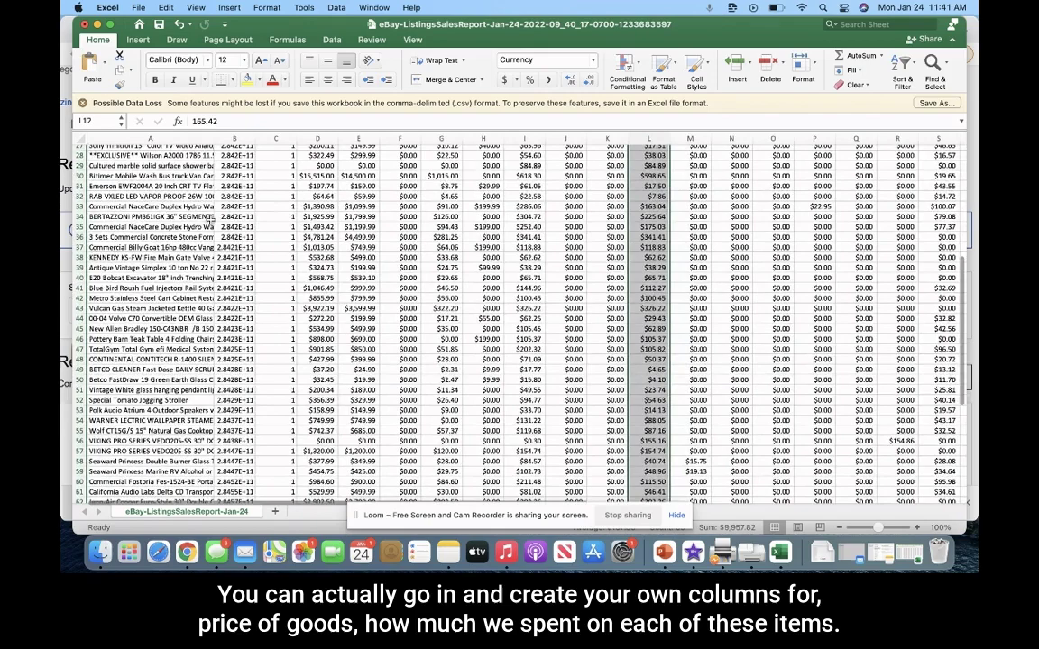
scroll(232, 213, up, 2)
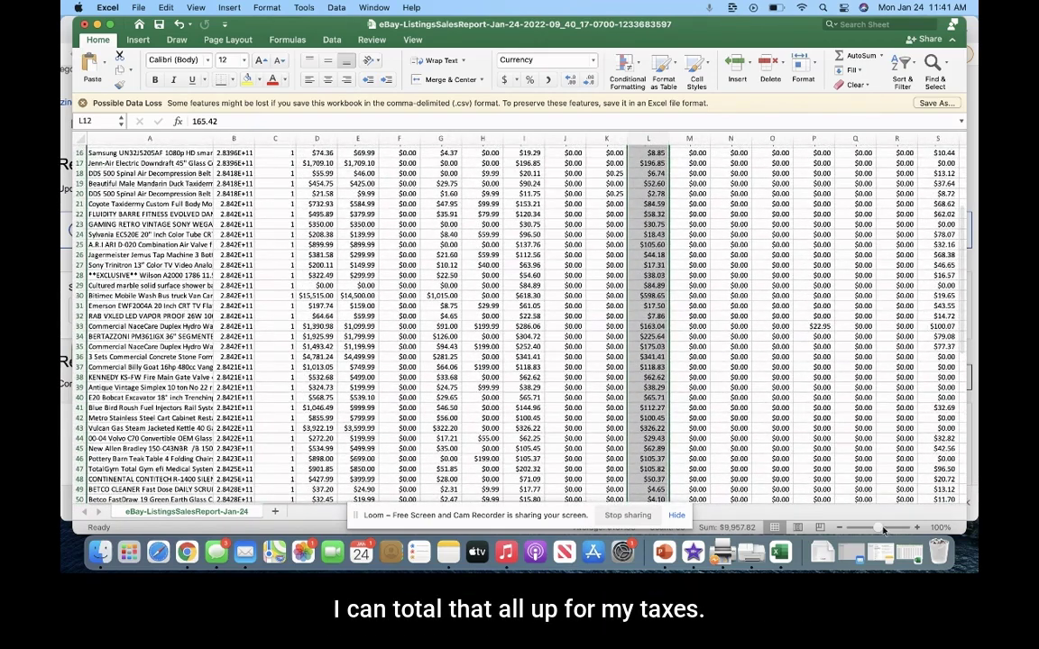
Step: Open the 2021 sales report workbook and bring its Shipping label column into view
click(914, 558)
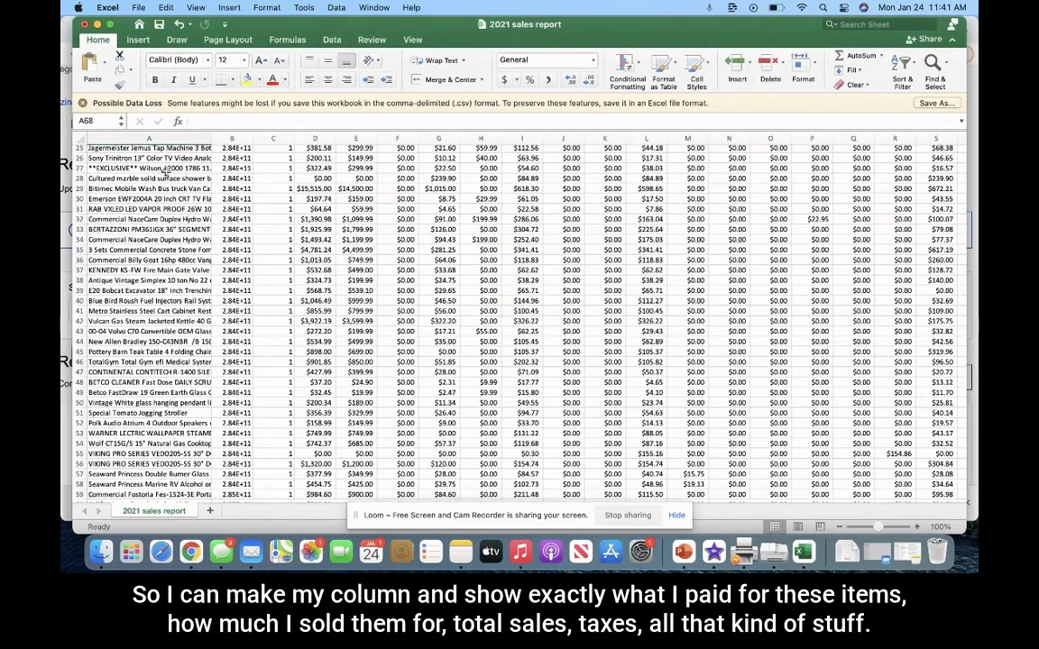
scroll(262, 221, up, 10)
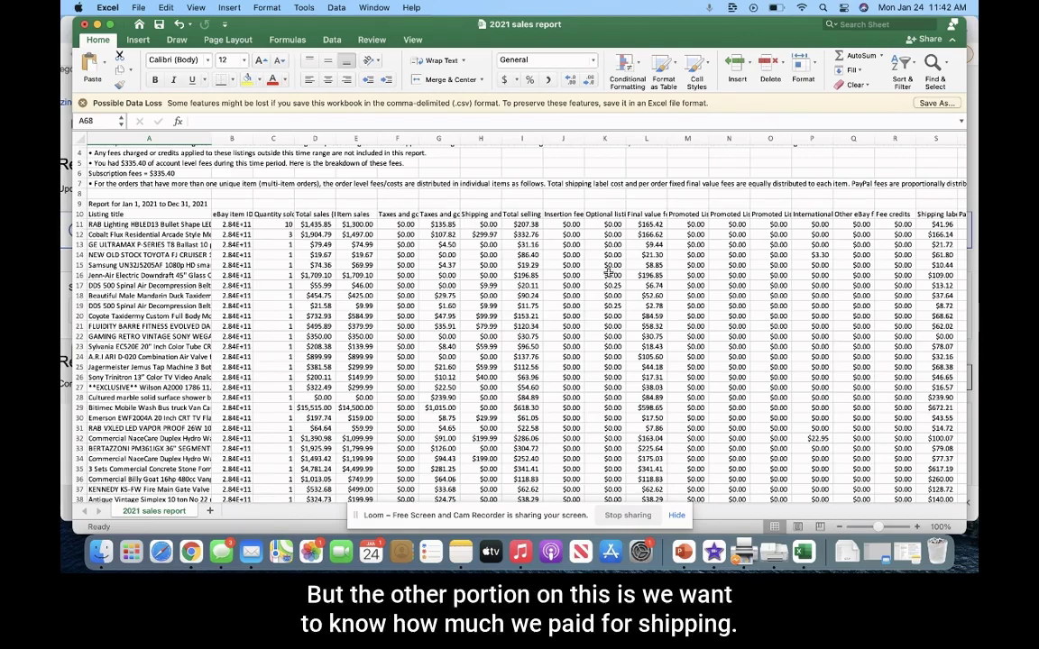
scroll(609, 271, right, 8)
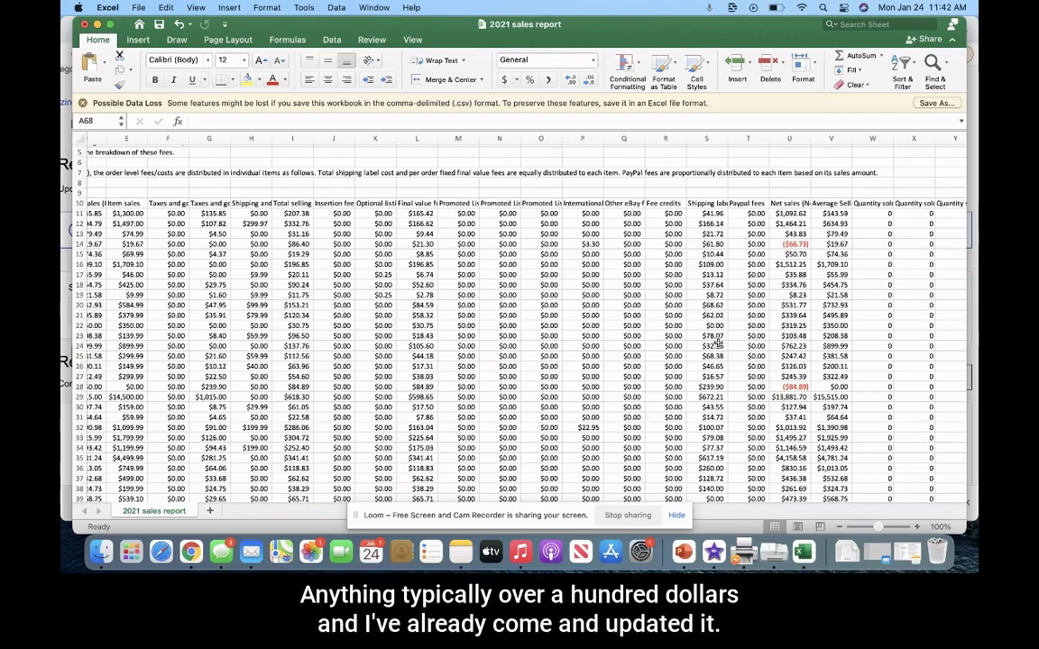
scroll(719, 343, down, 3)
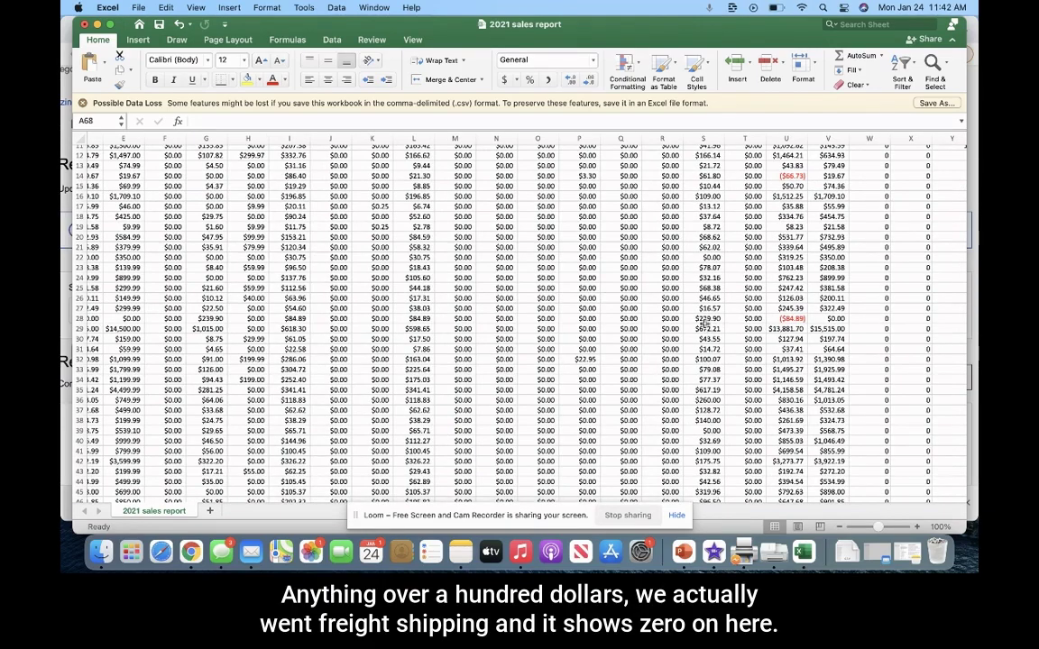
scroll(704, 321, down, 4)
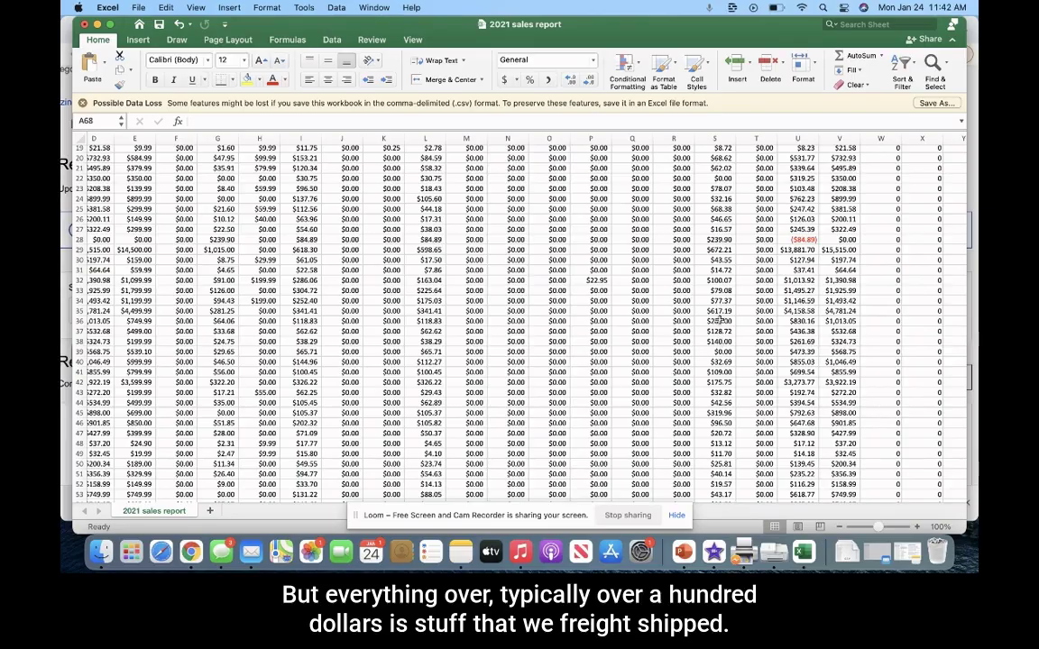
scroll(719, 317, down, 3)
scroll(719, 317, down, 6)
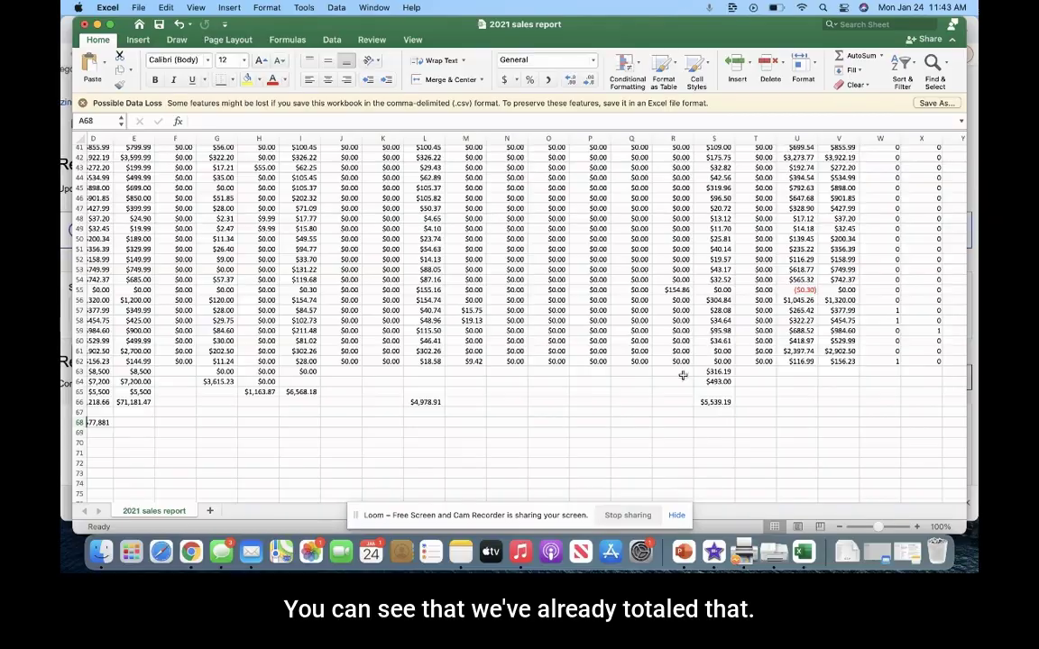
scroll(503, 372, up, 3)
scroll(503, 372, left, 2)
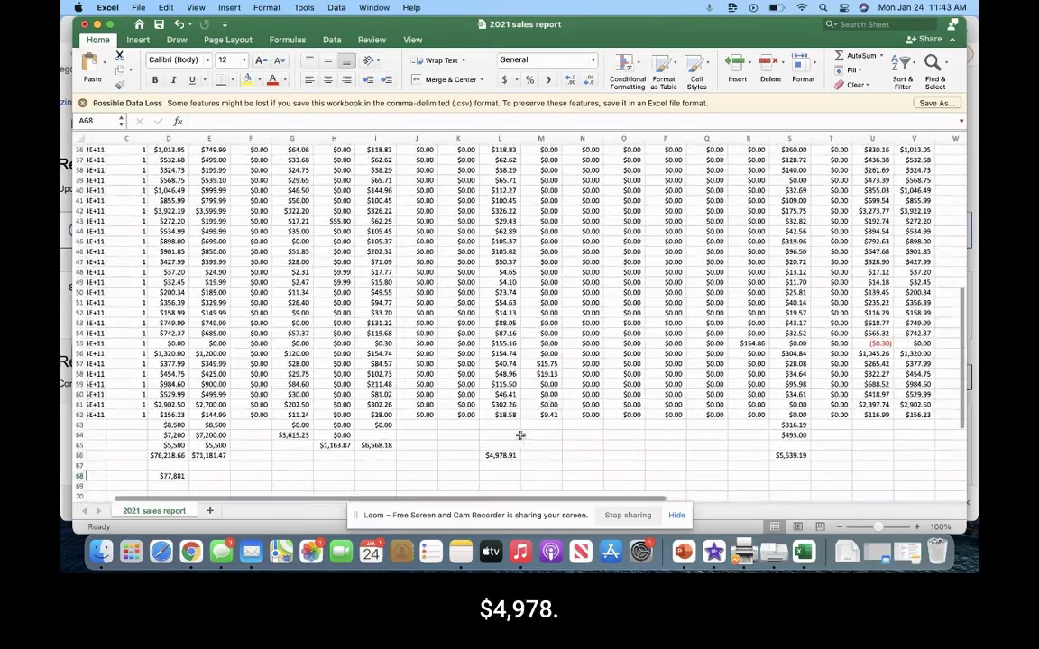
scroll(507, 452, up, 10)
scroll(507, 452, left, 1)
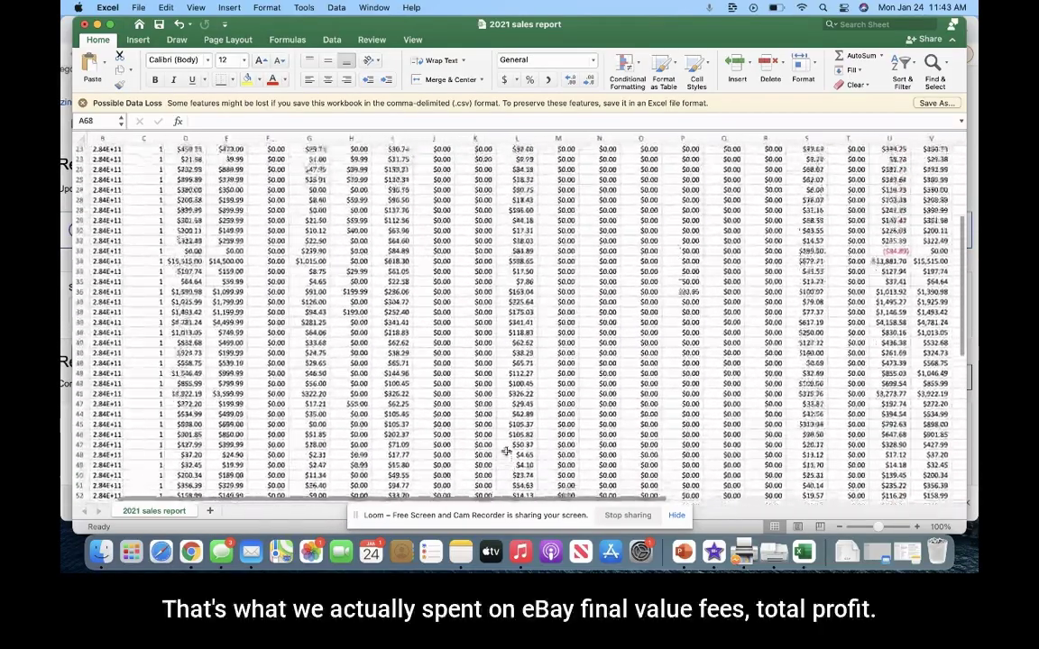
scroll(487, 432, up, 5)
scroll(487, 433, left, 1)
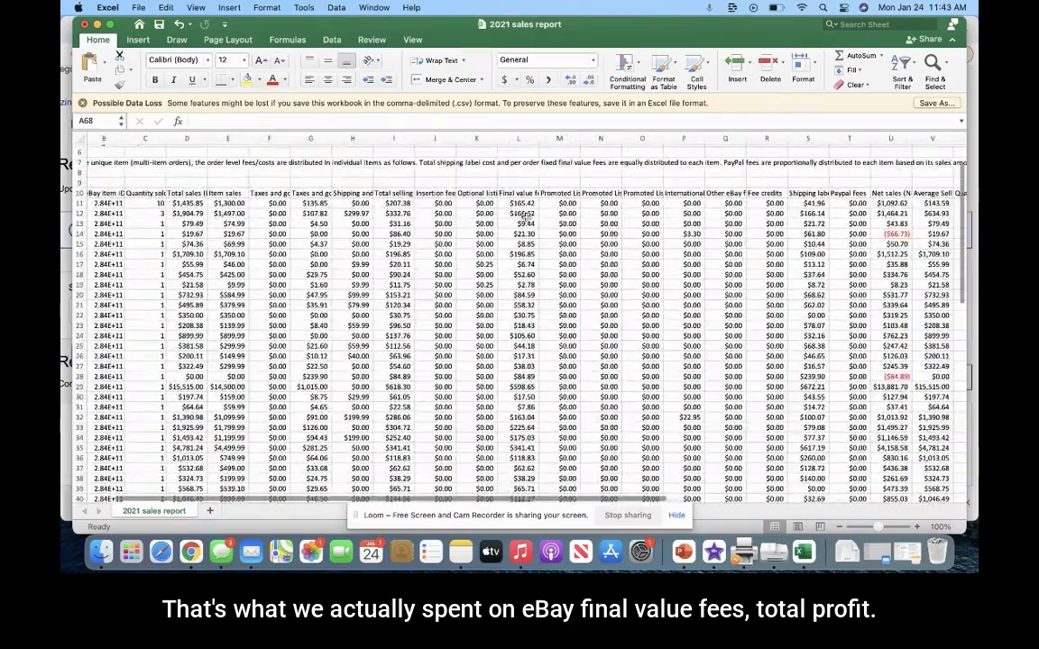
scroll(478, 203, down, 5)
scroll(526, 216, down, 9)
scroll(526, 216, left, 1)
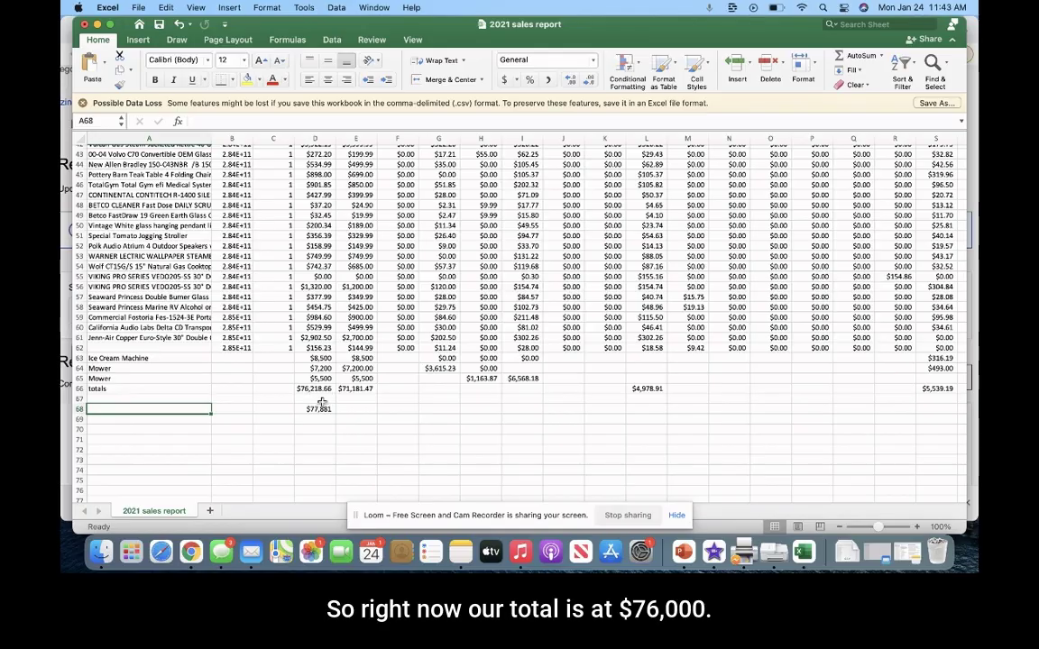
scroll(322, 403, up, 15)
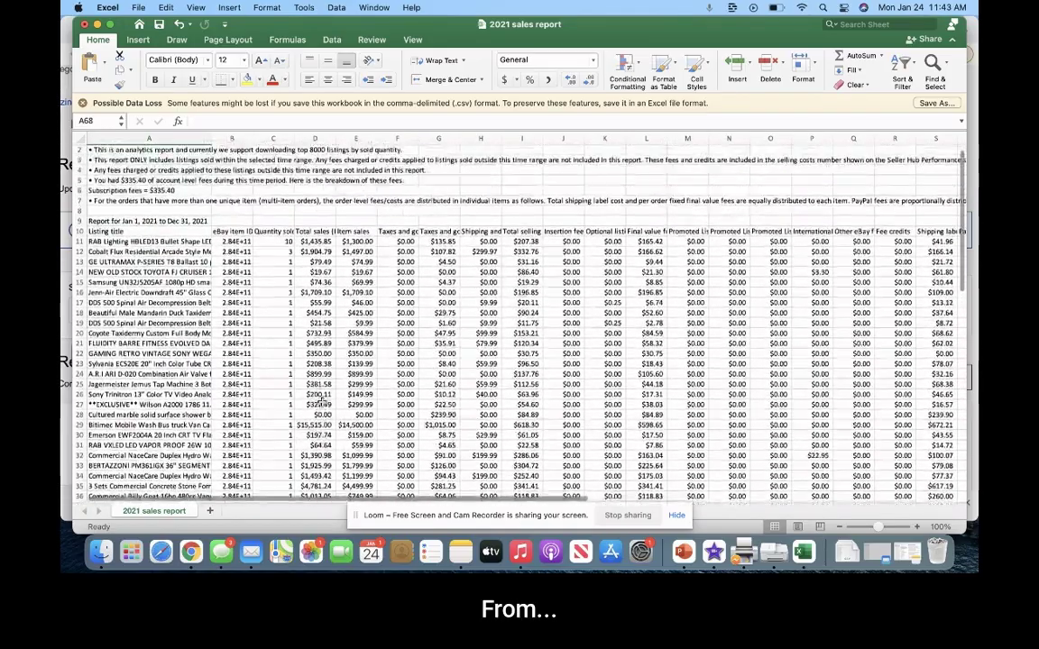
scroll(319, 396, down, 1)
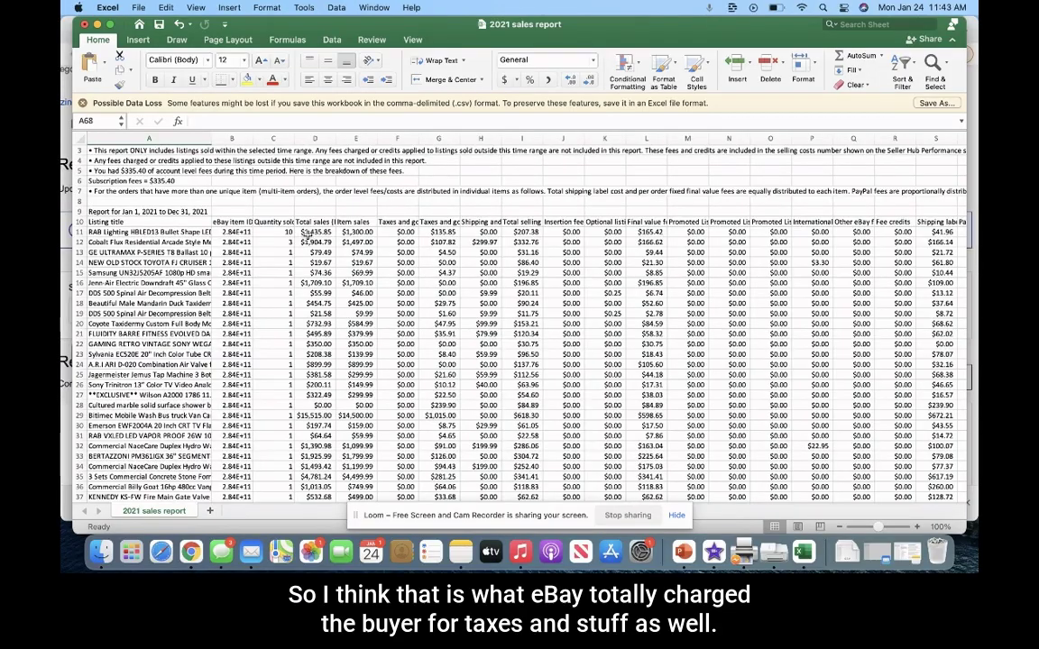
scroll(358, 265, down, 3)
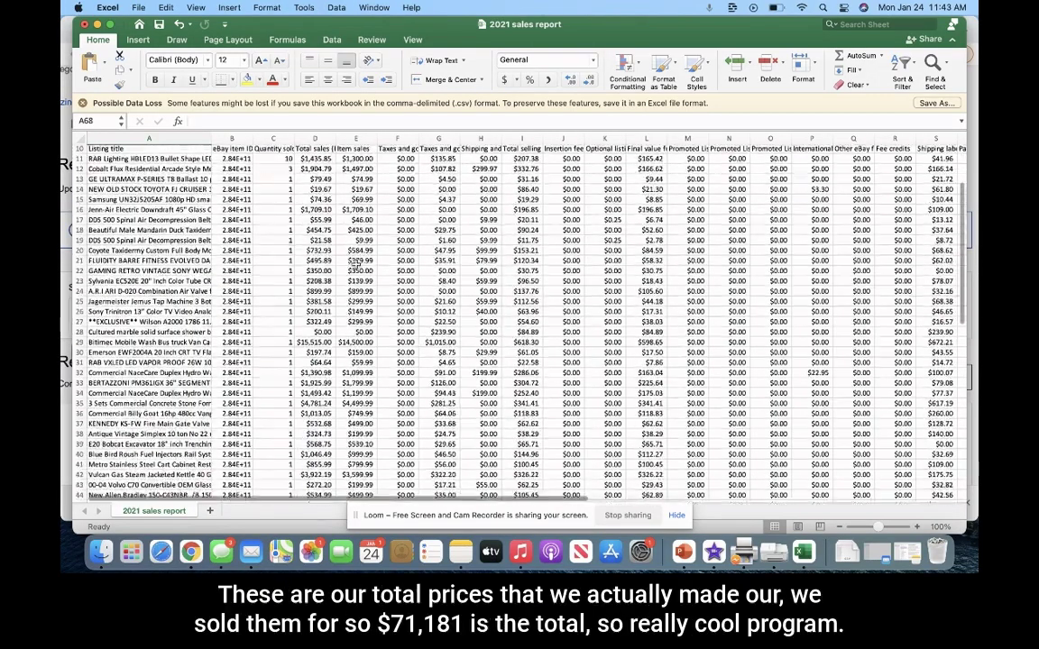
scroll(356, 261, down, 15)
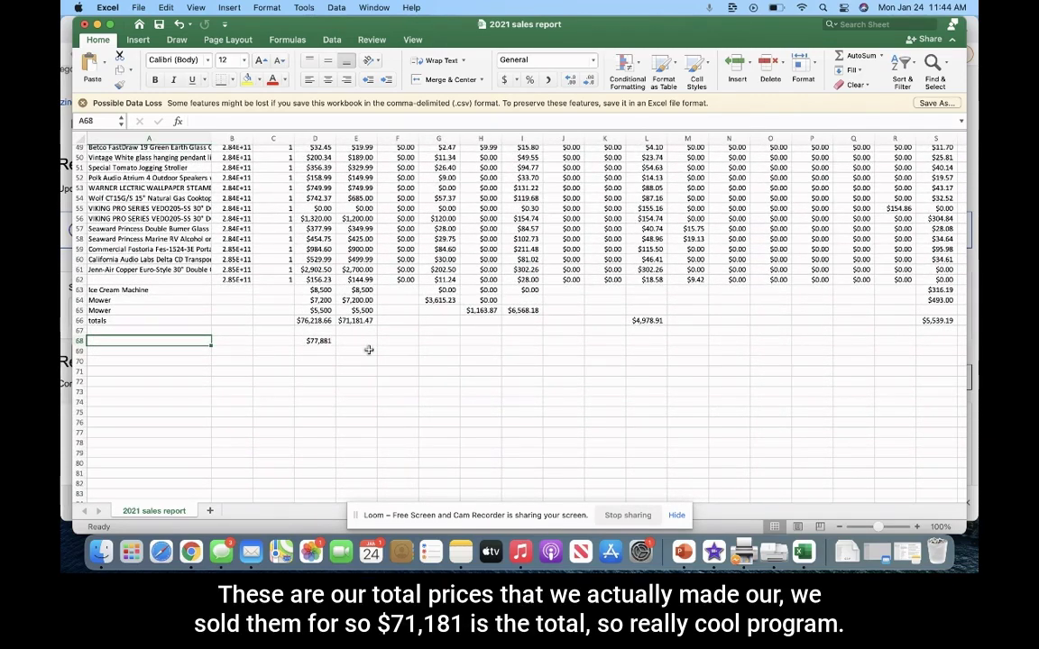
scroll(369, 349, up, 3)
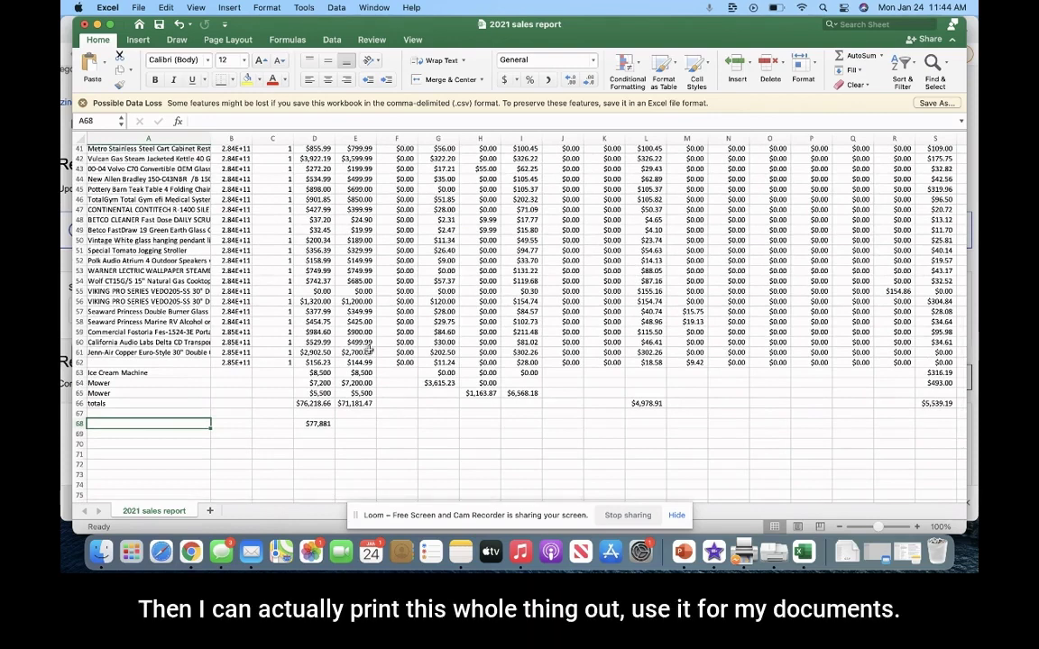
scroll(369, 349, up, 6)
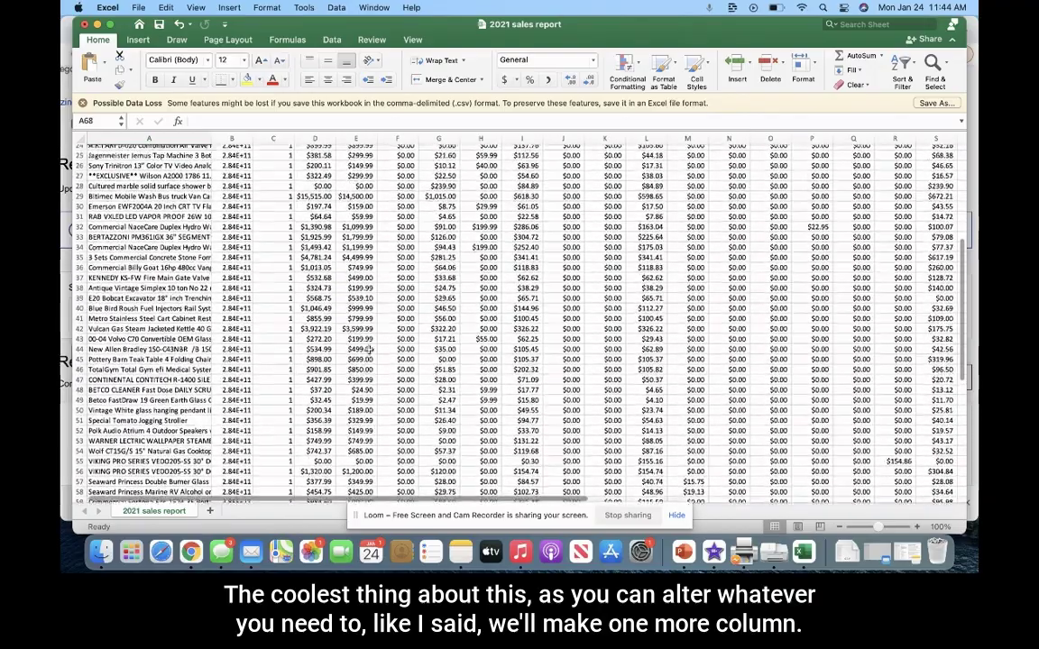
scroll(369, 349, up, 5)
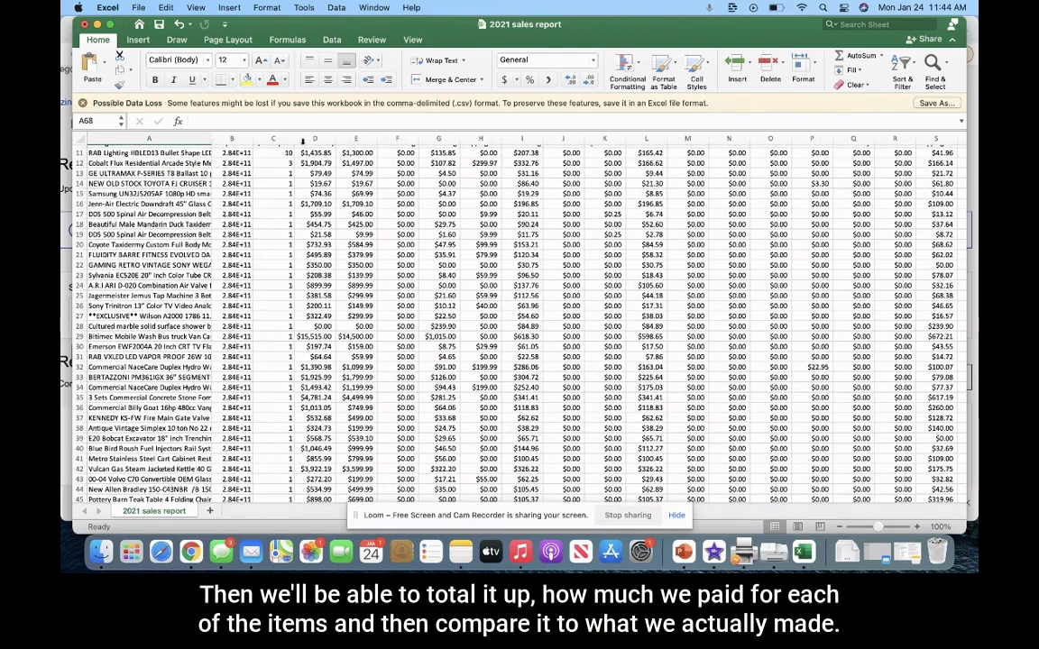
scroll(293, 334, down, 10)
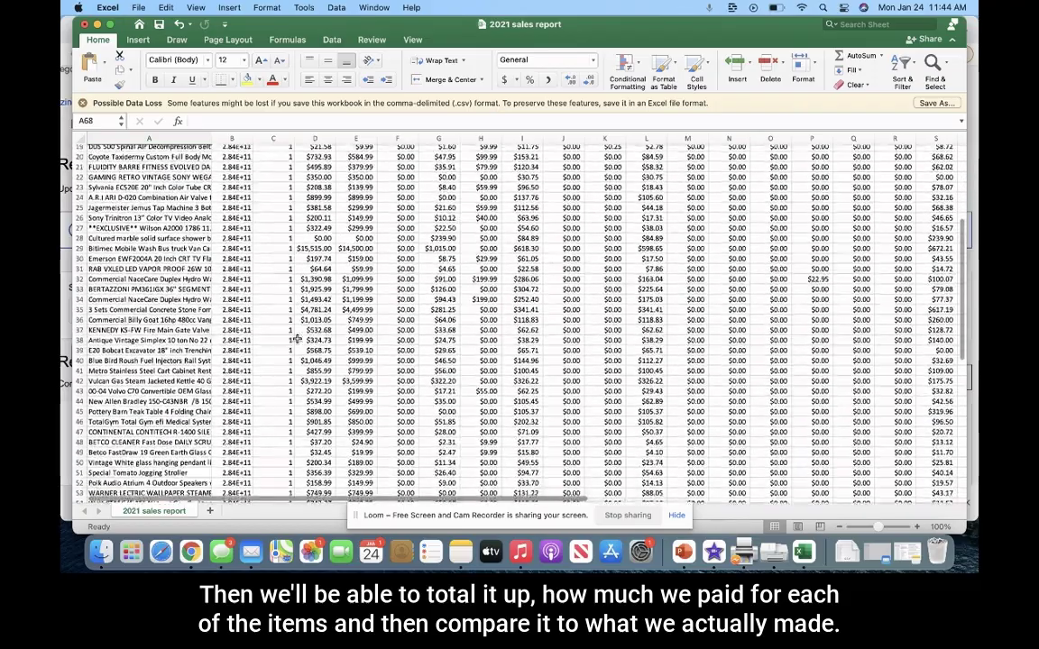
scroll(296, 339, down, 4)
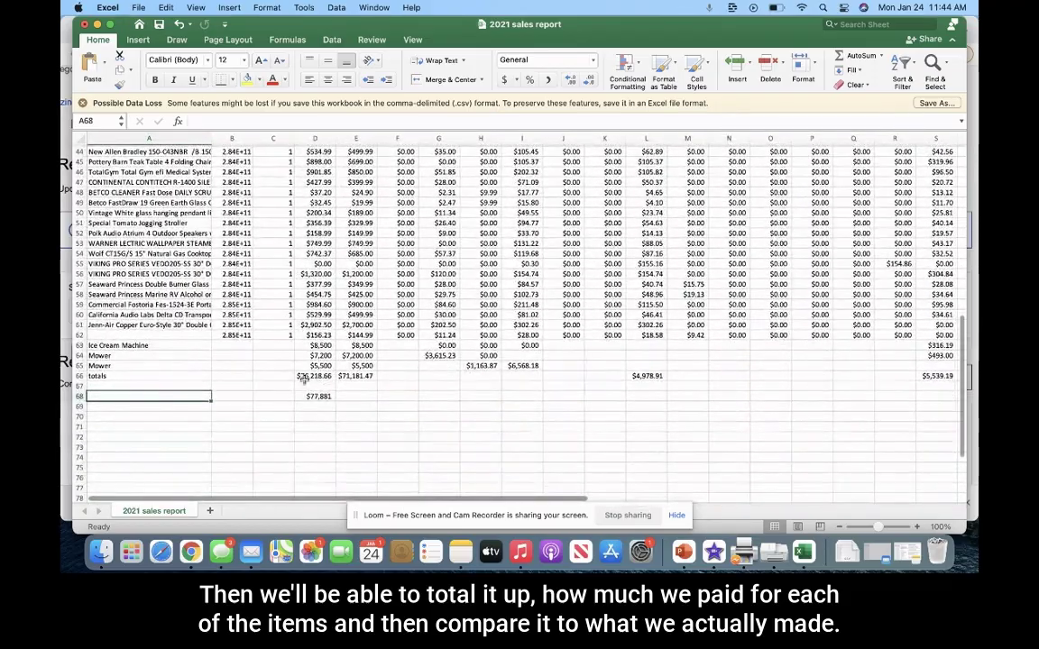